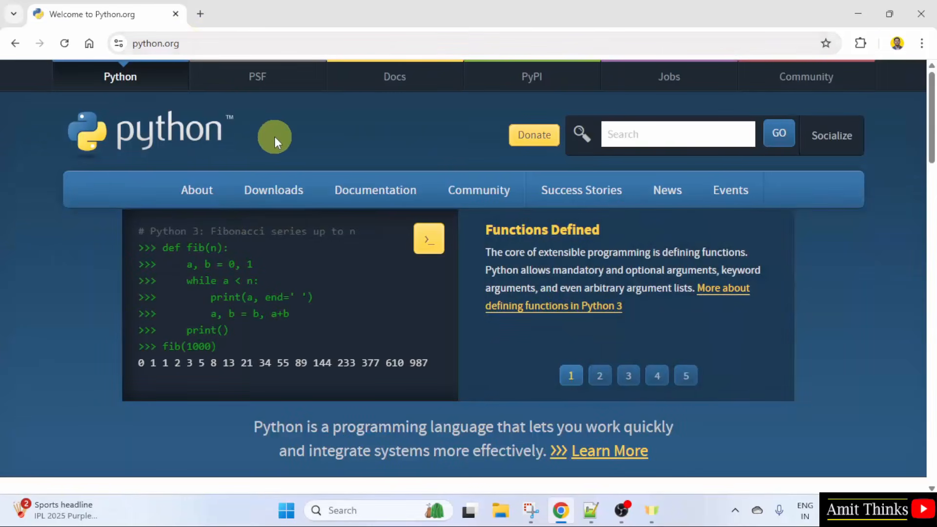
Download Python 3.13.3 for Windows from python.org, launch the downloaded python-3.13.3-amd64.exe installer and minimize the browser
mouse_move(290, 193)
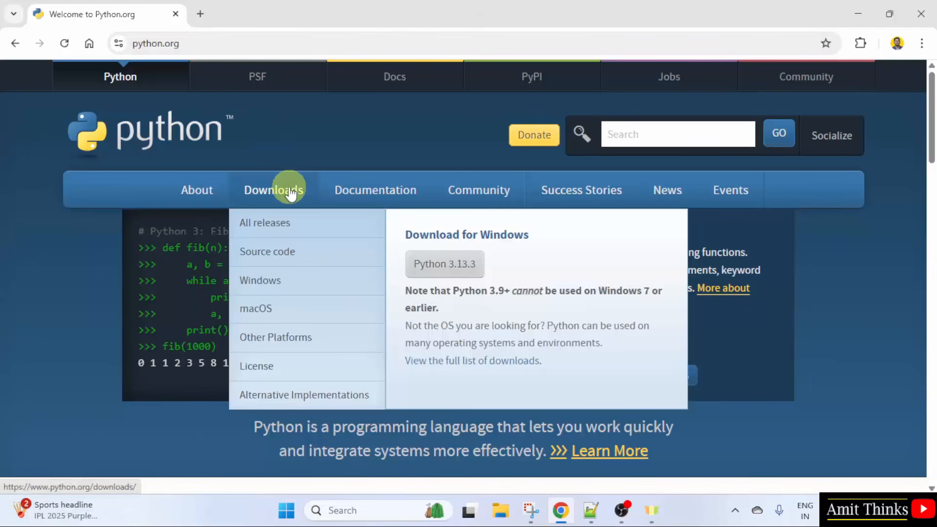
left_click(480, 281)
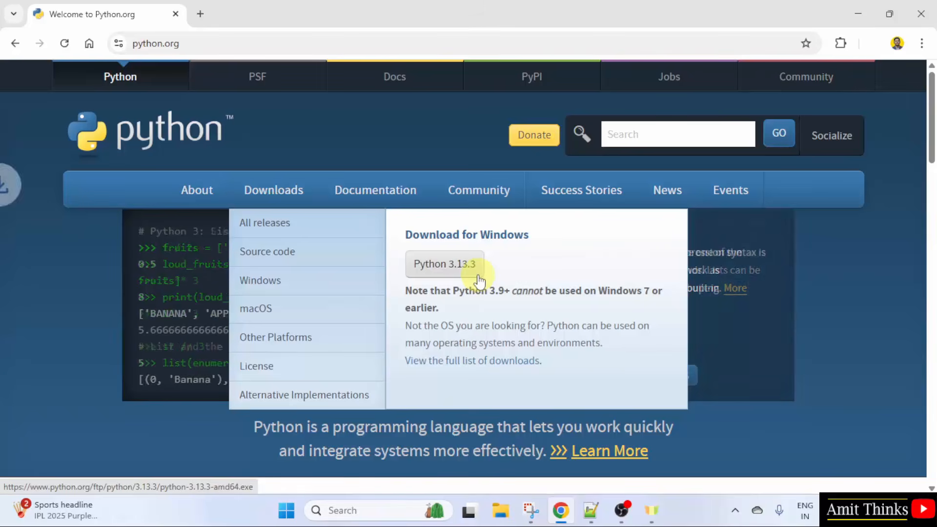
left_click(872, 43)
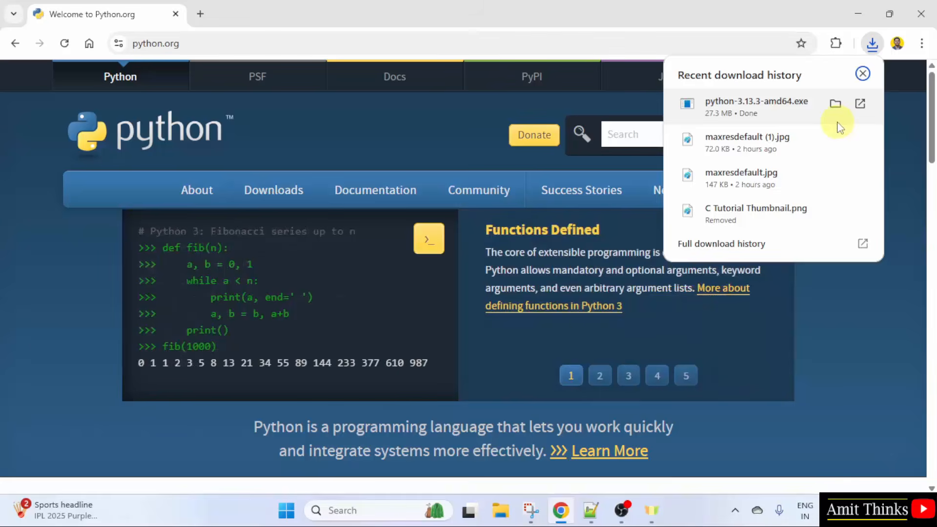
right_click(838, 126)
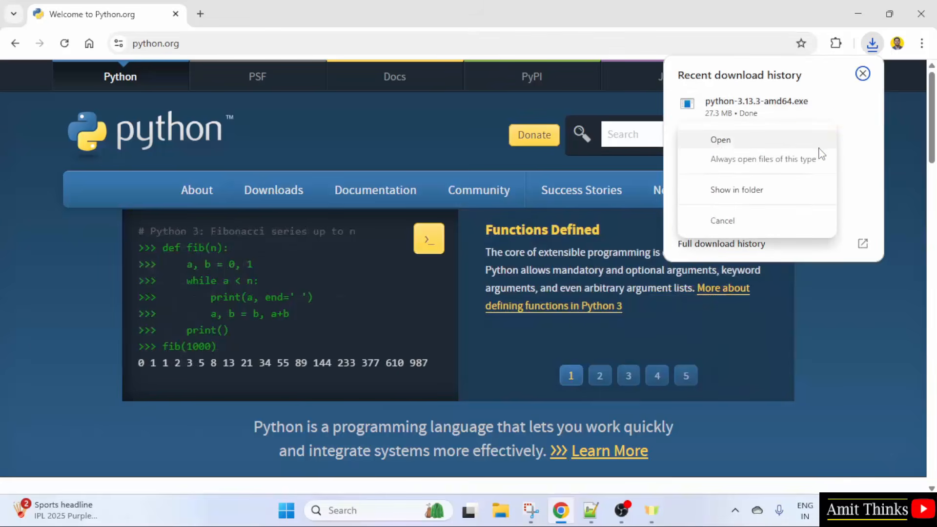
left_click(816, 141)
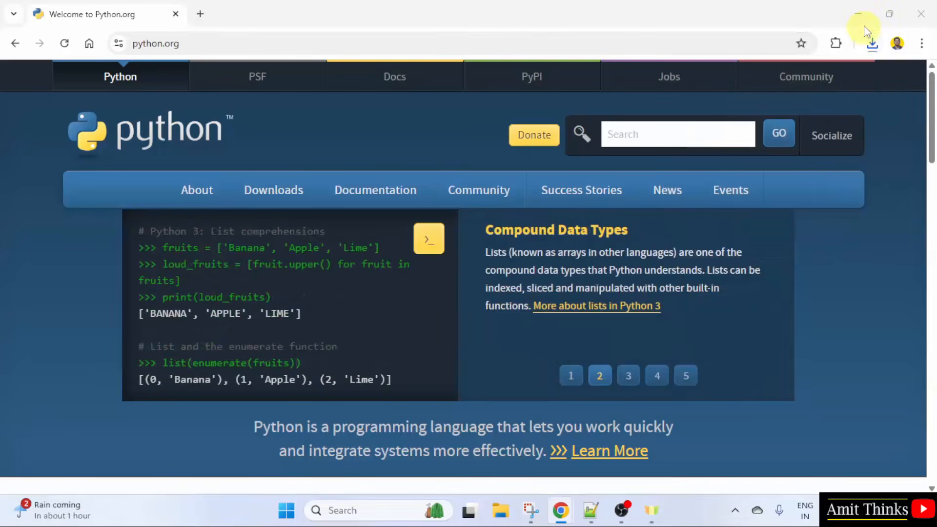
left_click(858, 13)
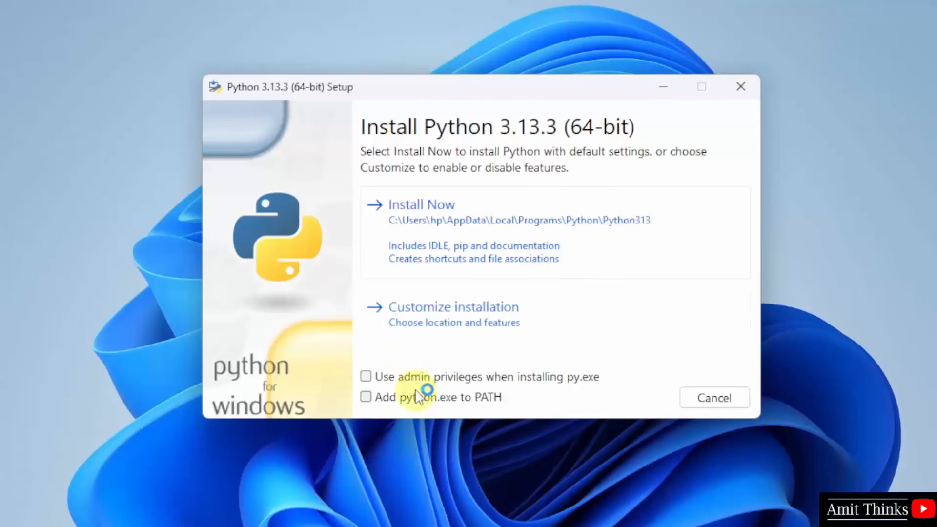
Enable admin privileges for installing py.exe and adding python.exe to PATH, and choose the customized installation
left_click(368, 380)
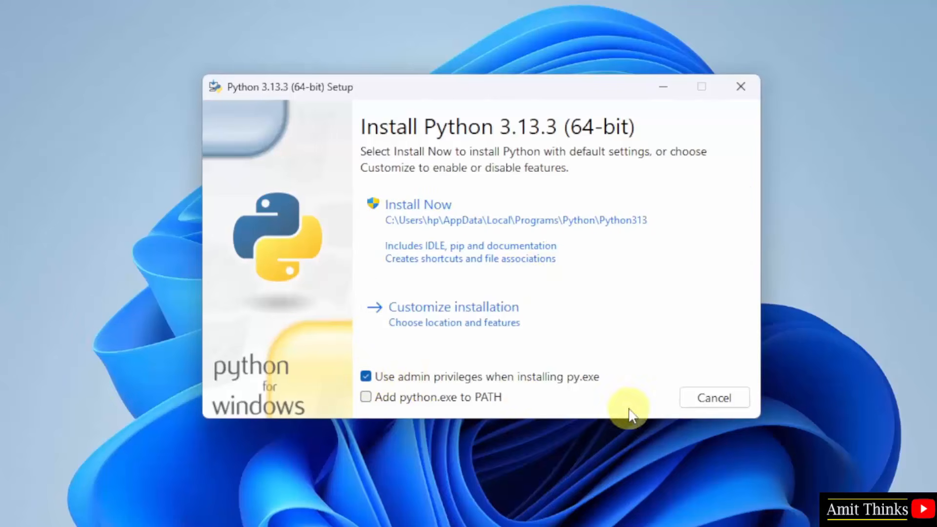
left_click(366, 399)
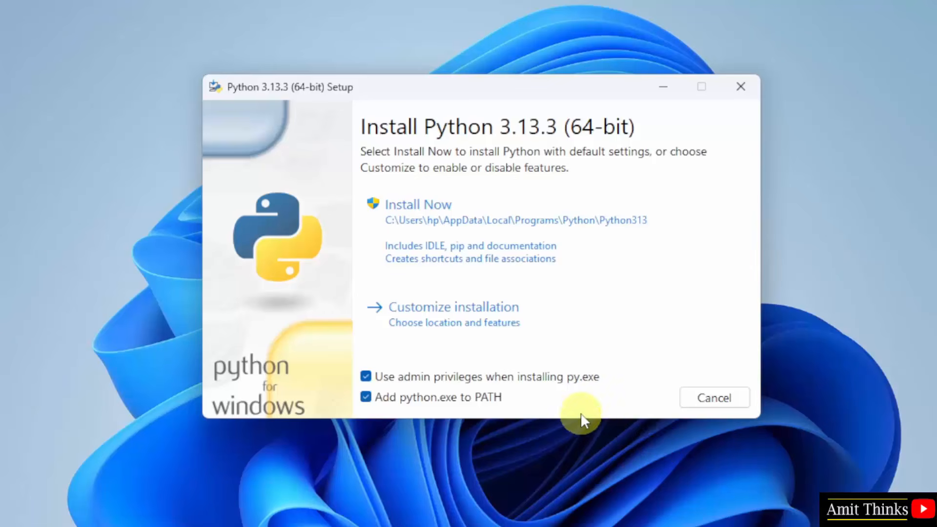
left_click(578, 324)
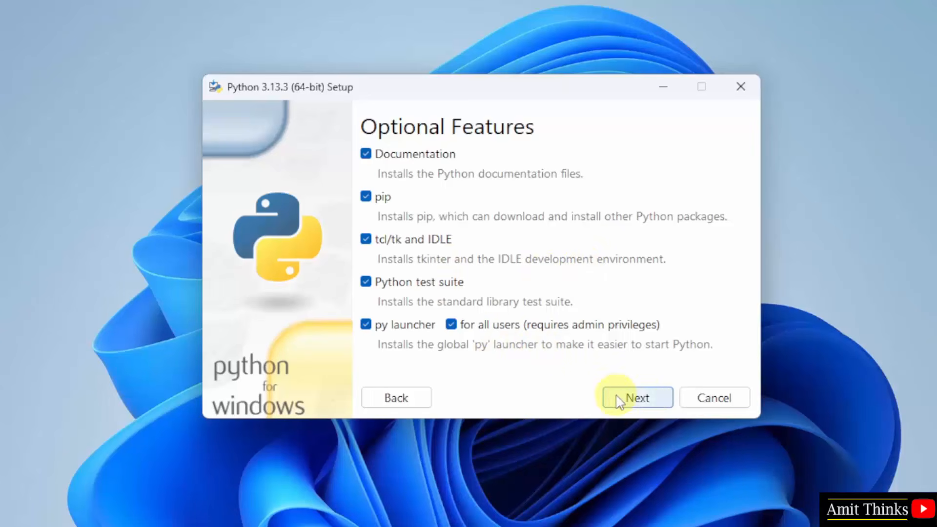
Keep the default optional features, install Python 3.13 for all users in C:\Program Files\Python313, and close the setup
left_click(657, 405)
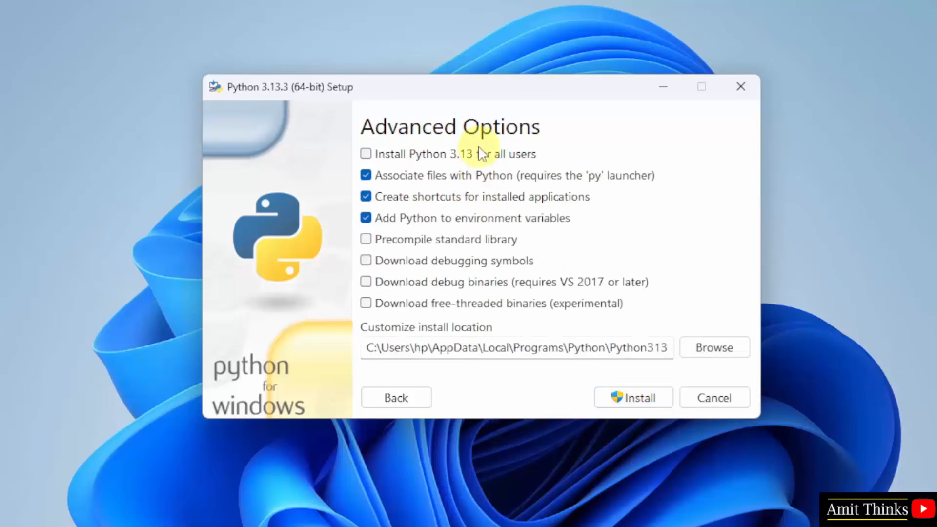
left_click(425, 156)
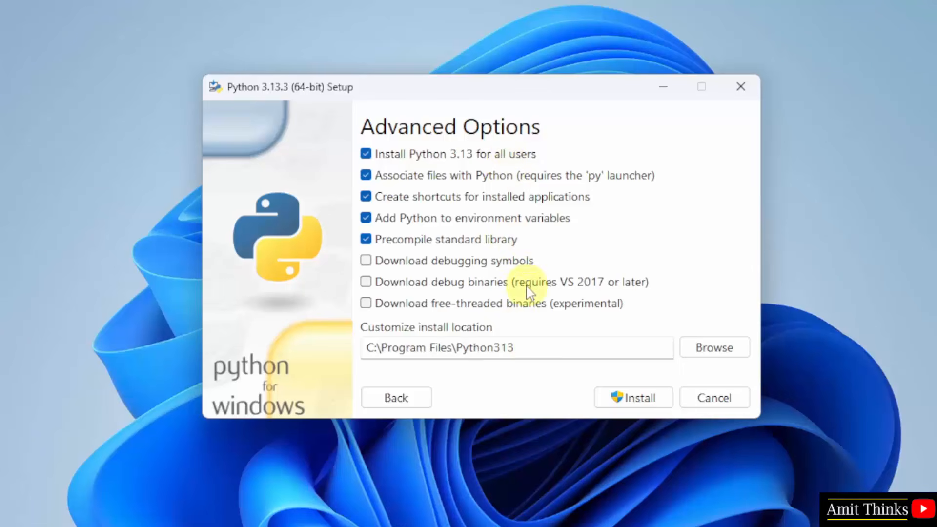
left_click(542, 351)
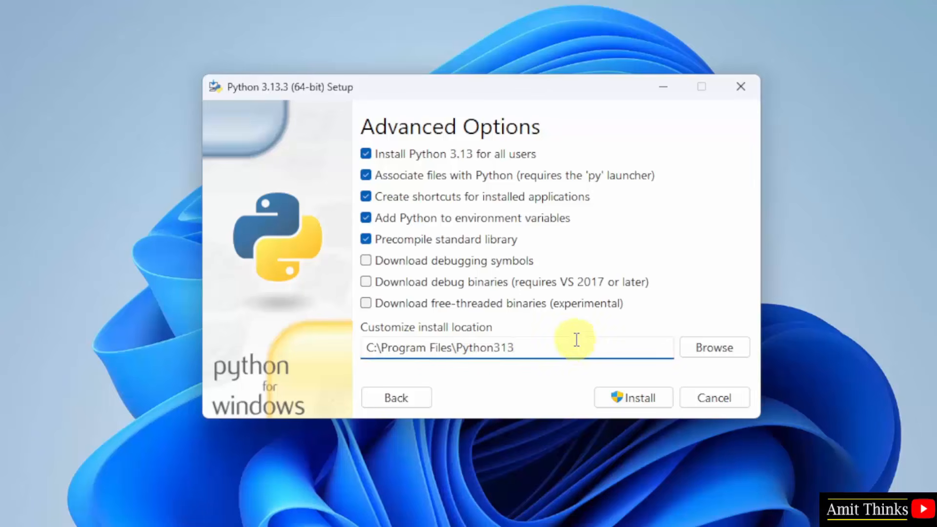
left_click(654, 404)
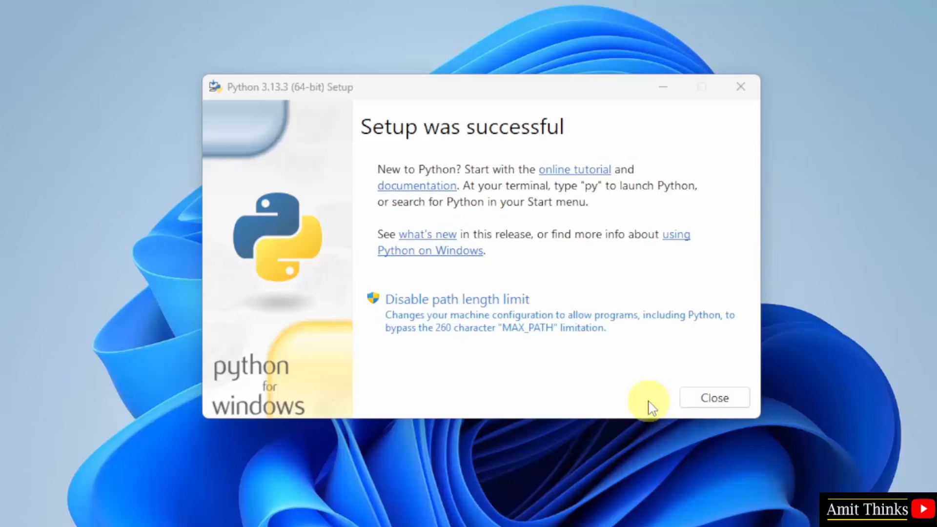
left_click(722, 401)
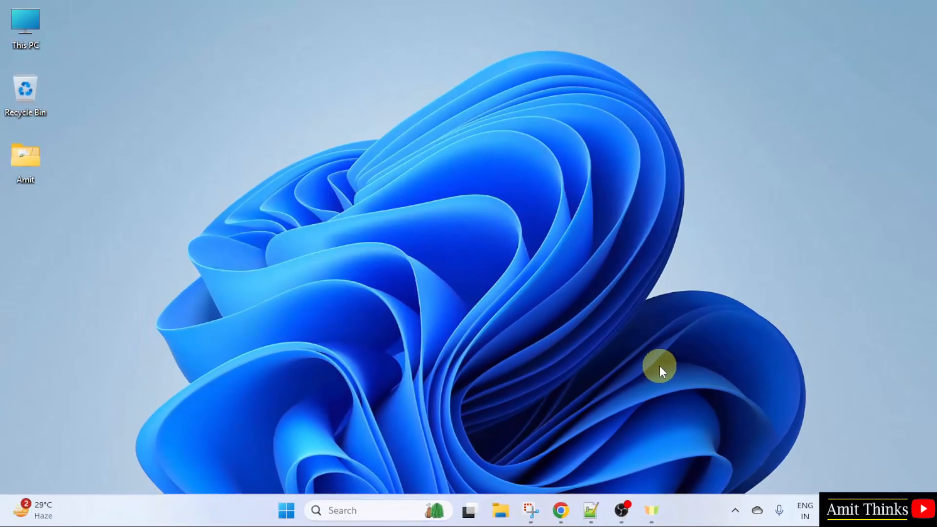
Search Windows for cmd and open Command Prompt
left_click(287, 510)
type("cm")
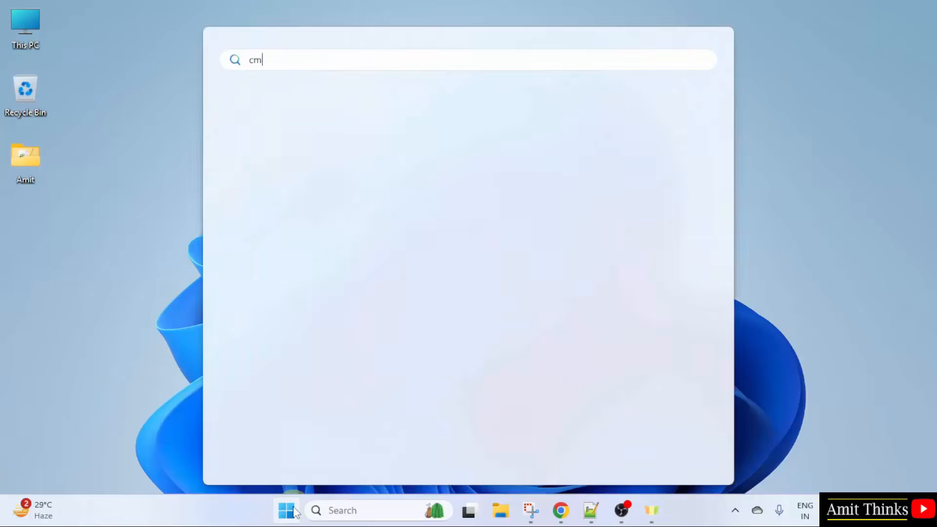
type("d")
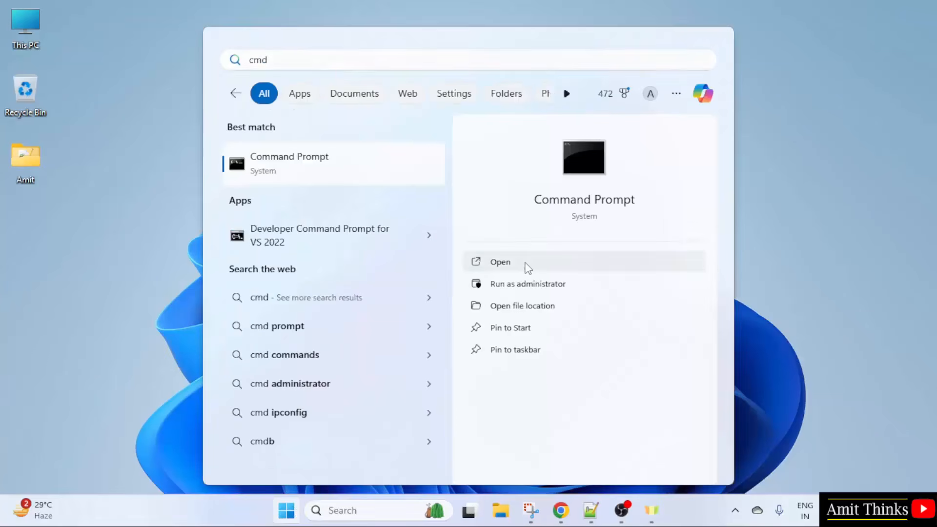
left_click(528, 267)
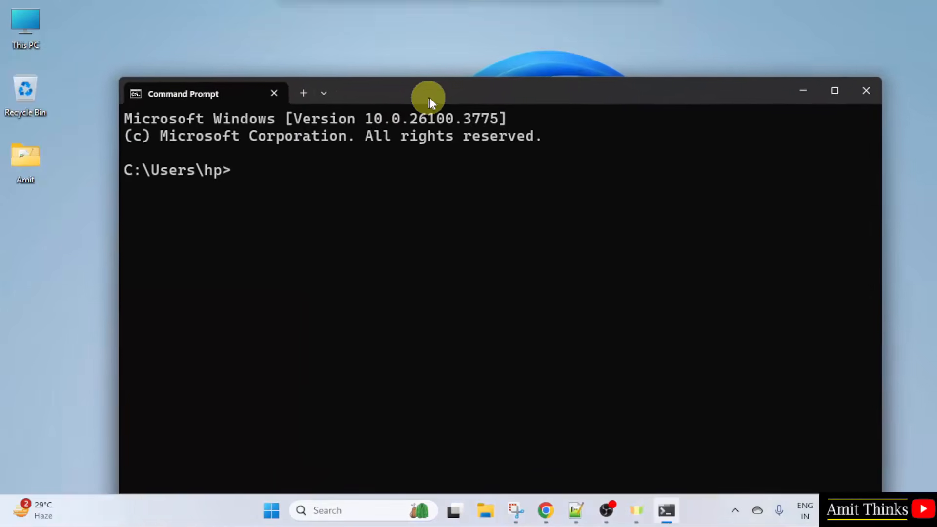
Check the installed Python version by running python --version
left_click_drag(429, 98, 471, 85)
type("python --ve")
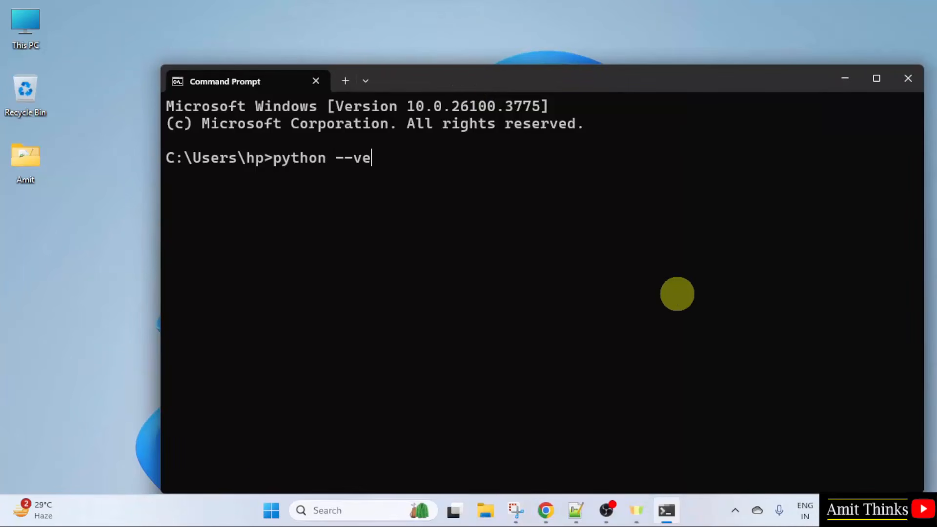
type("rsion")
key("Return")
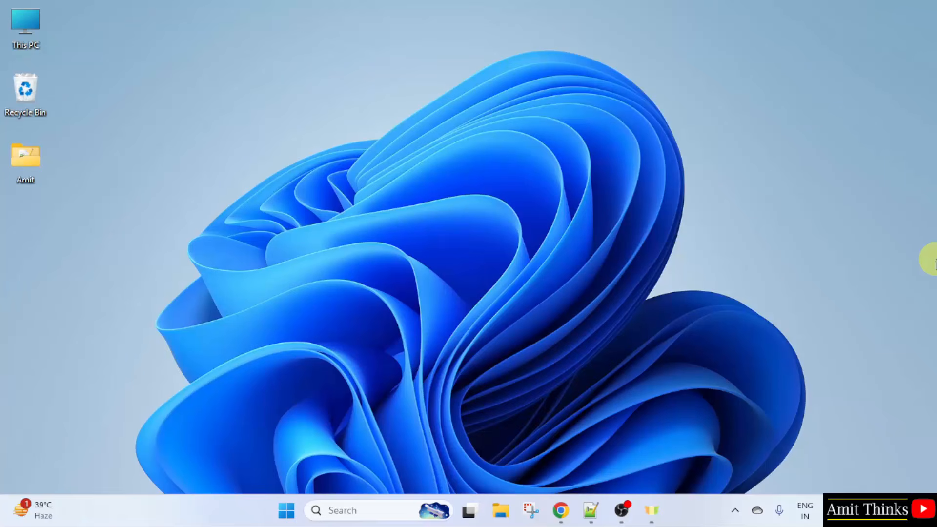
Switch to Chrome and search Google for pycharm
left_click(561, 510)
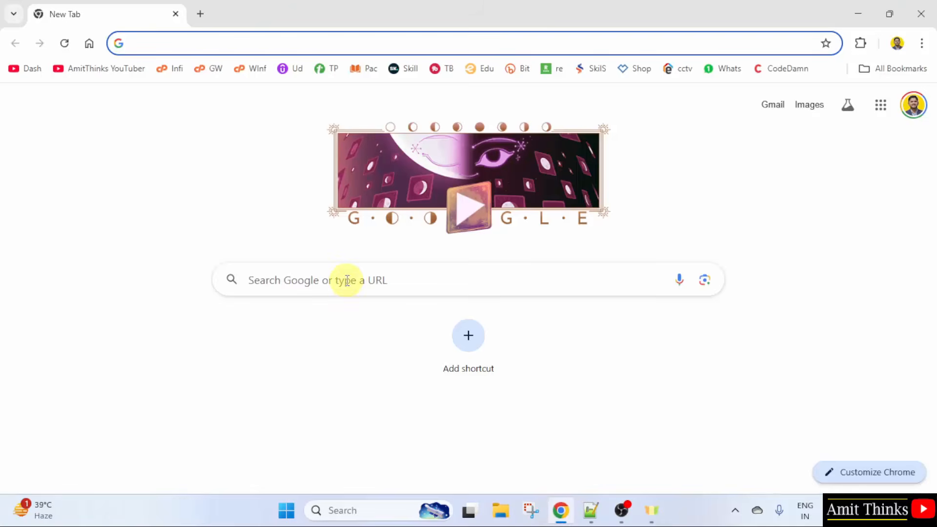
left_click(347, 281)
type("pyc")
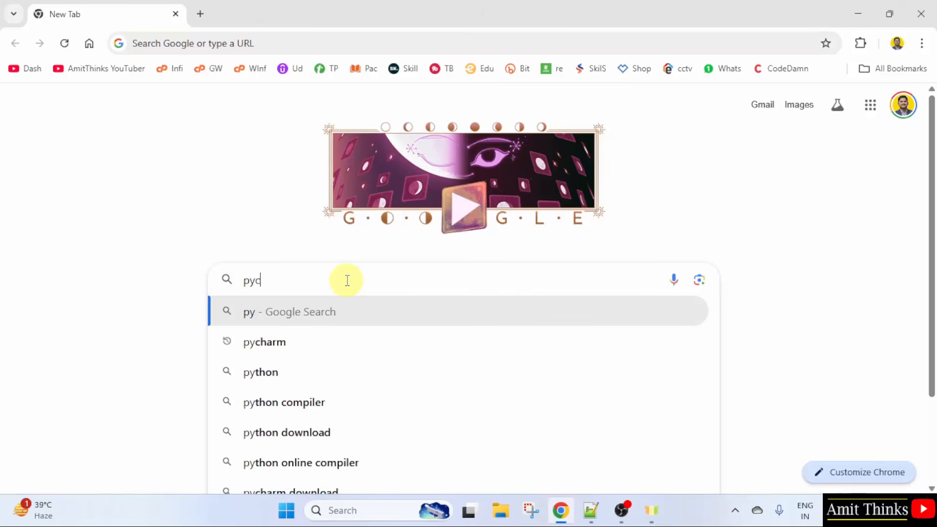
type("harm")
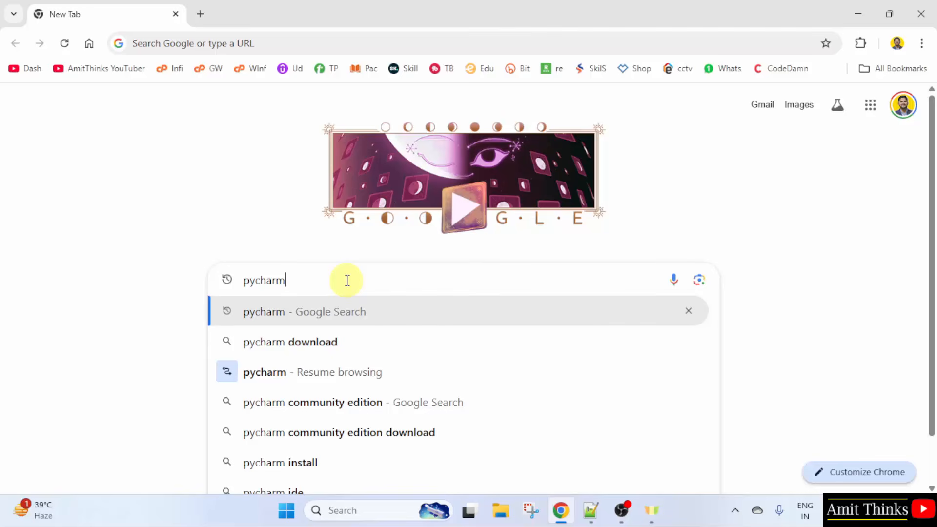
key("Return")
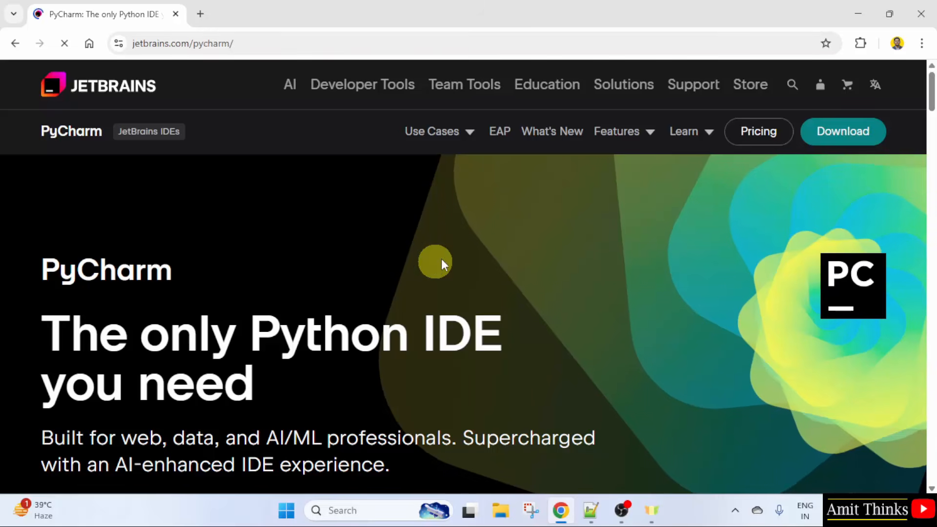
Download the Windows .exe of PyCharm Community Edition from the JetBrains PyCharm download page
left_click(852, 137)
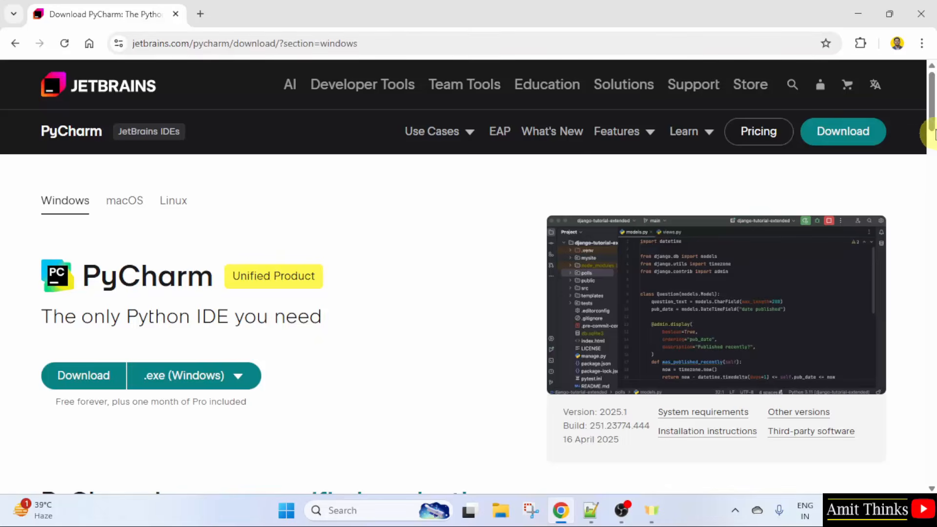
left_click_drag(934, 116, 926, 261)
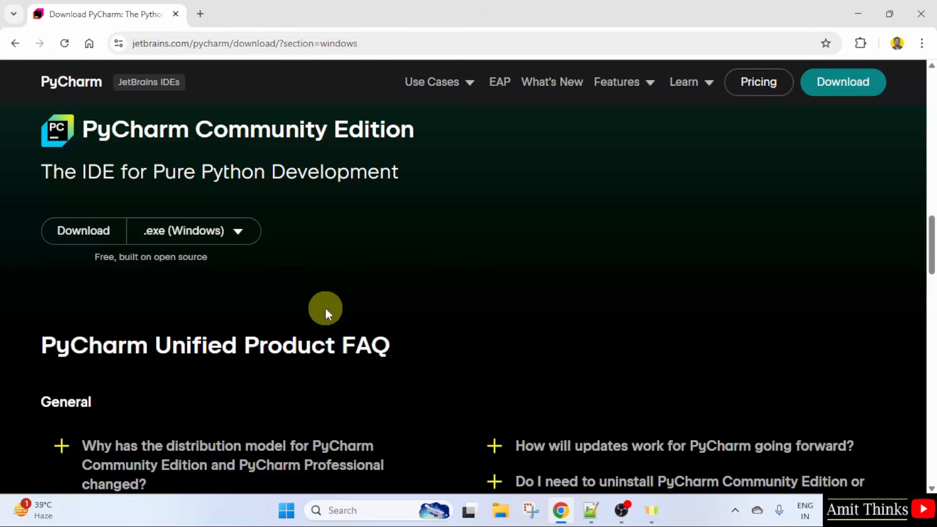
left_click(76, 235)
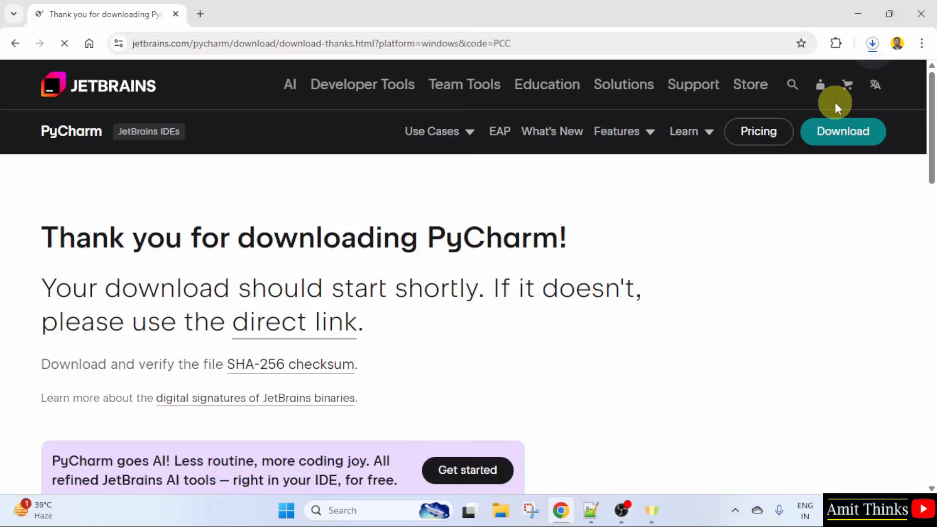
Launch the downloaded pycharm-community-2025.1.exe installer and minimize the browser
left_click(873, 43)
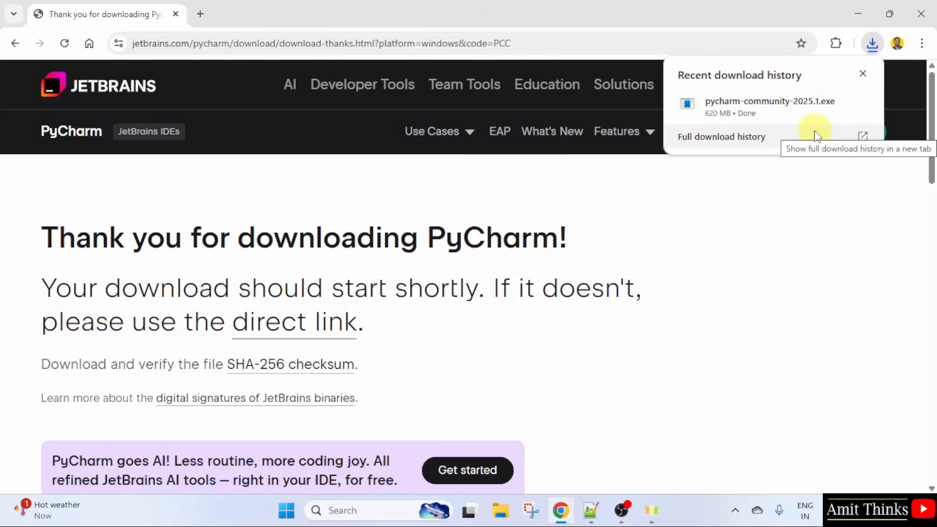
right_click(807, 122)
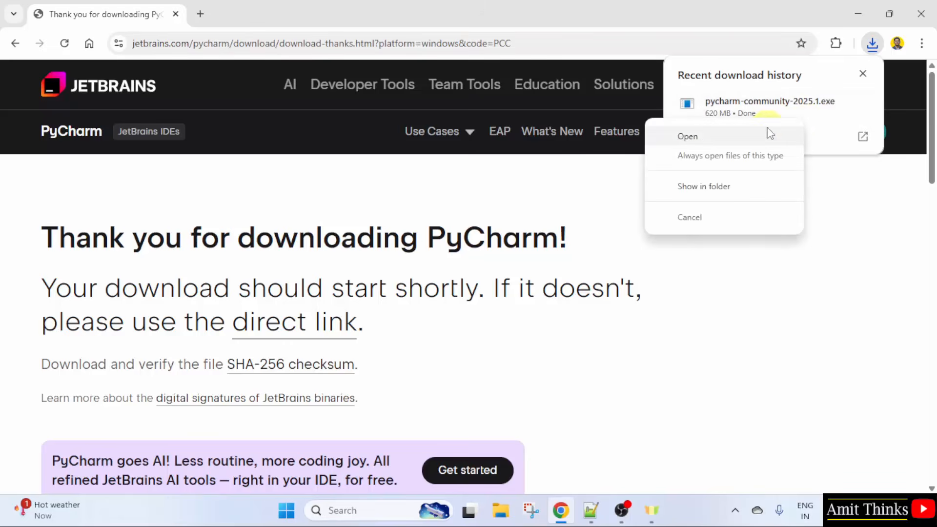
left_click(771, 136)
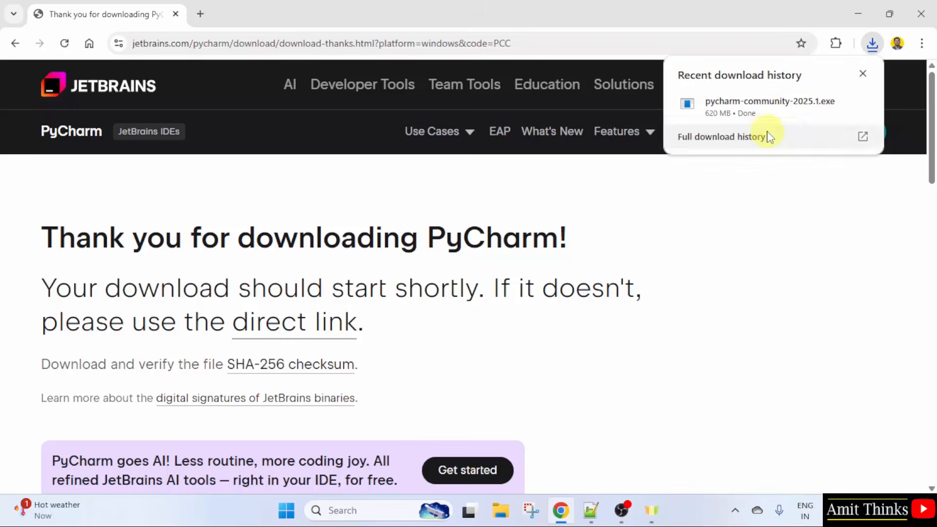
left_click(858, 13)
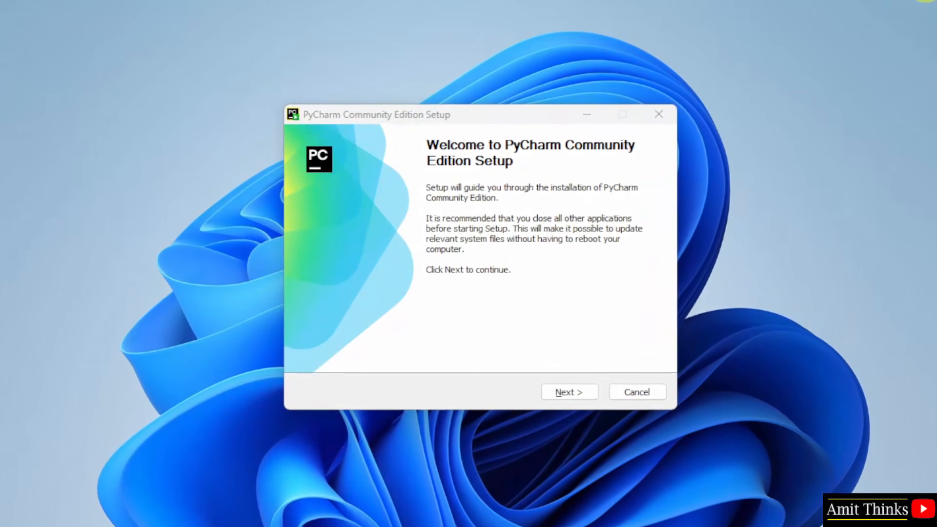
Keep the default install location, enable the desktop shortcut and "Open Folder as Project" options, and proceed to the Start Menu folder choice
left_click(578, 396)
left_click(577, 396)
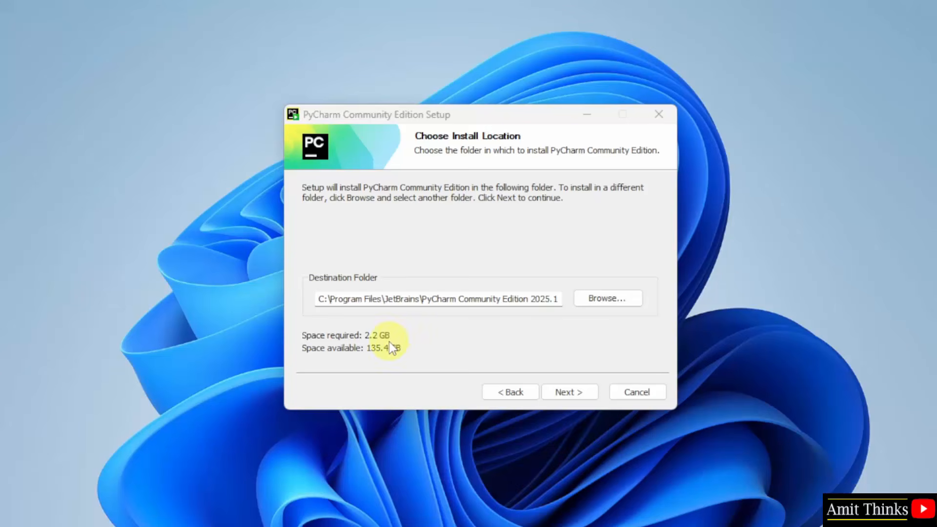
left_click(570, 394)
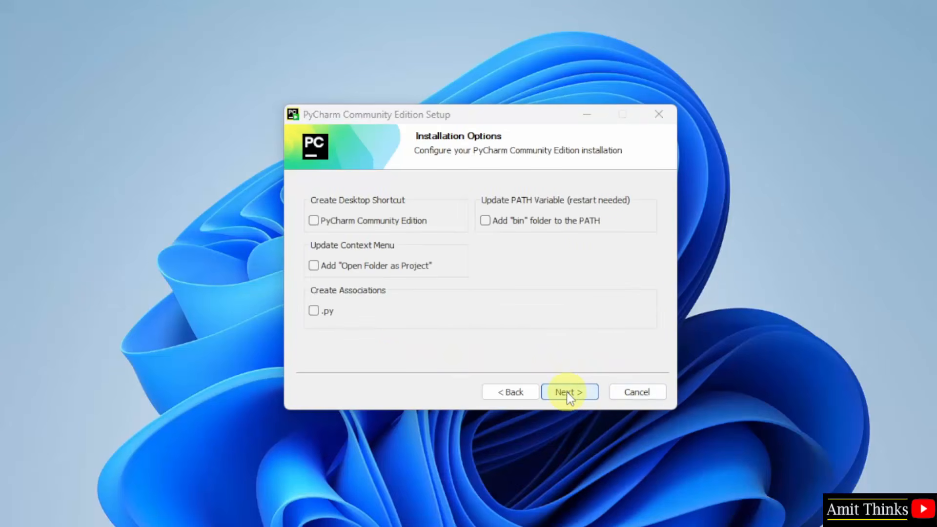
left_click(314, 222)
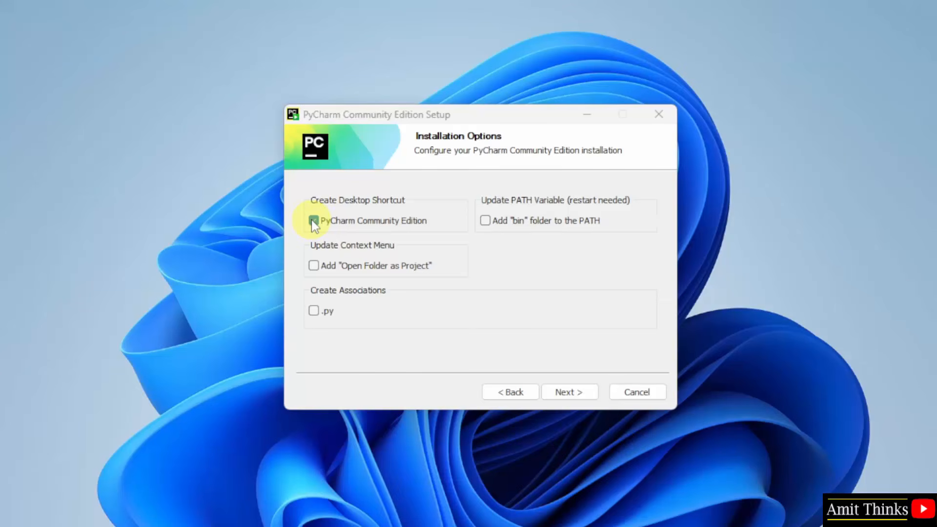
left_click(315, 267)
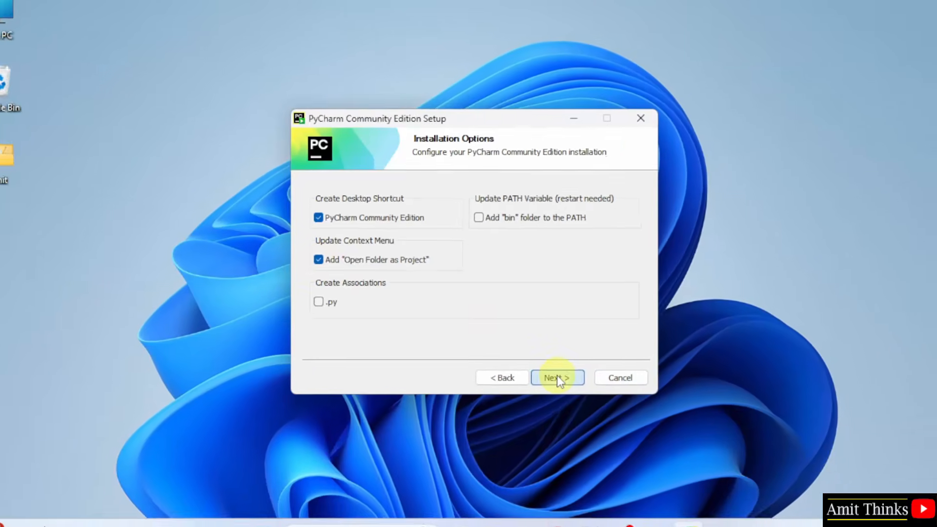
left_click(556, 379)
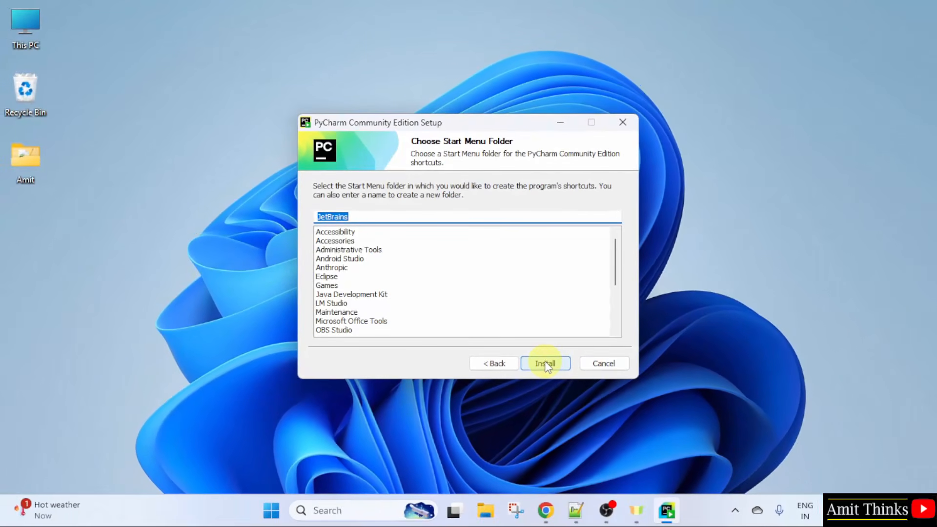
Install PyCharm Community Edition with the JetBrains Start Menu folder, finish the setup and launch PyCharm from the desktop
left_click(545, 364)
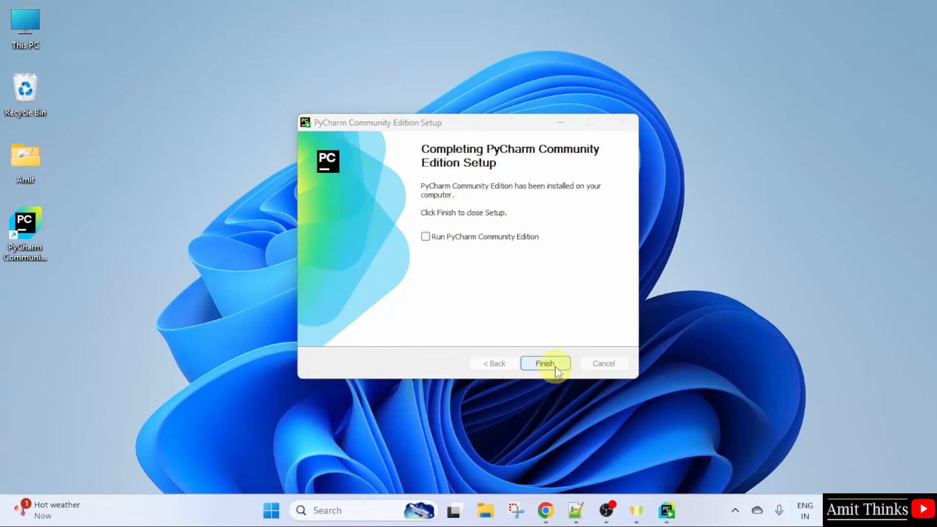
left_click(557, 369)
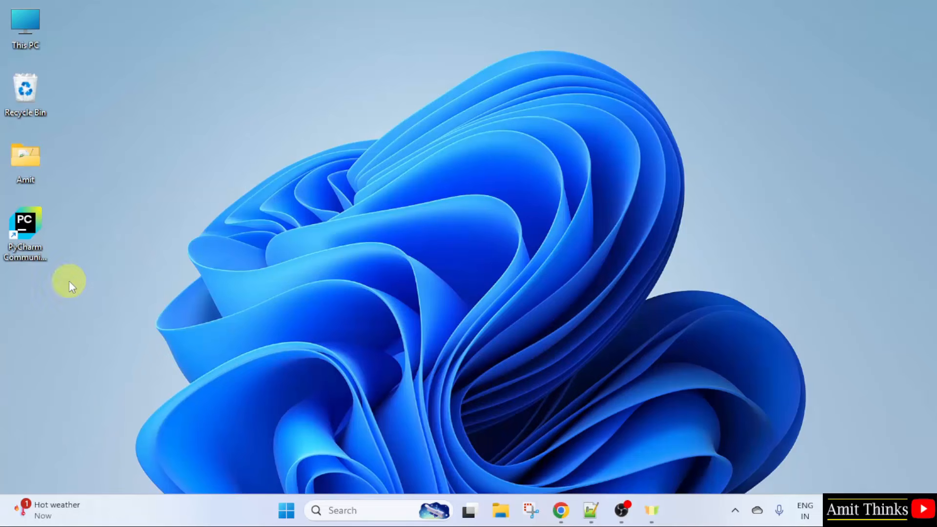
left_click(37, 247)
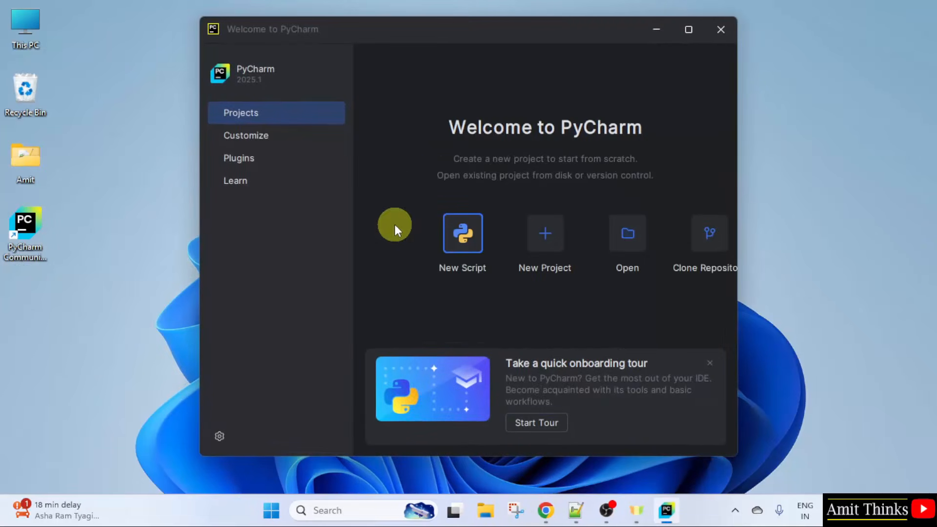
Customize the PyCharm appearance by setting the theme to Light, and keep English as the language
left_click(279, 136)
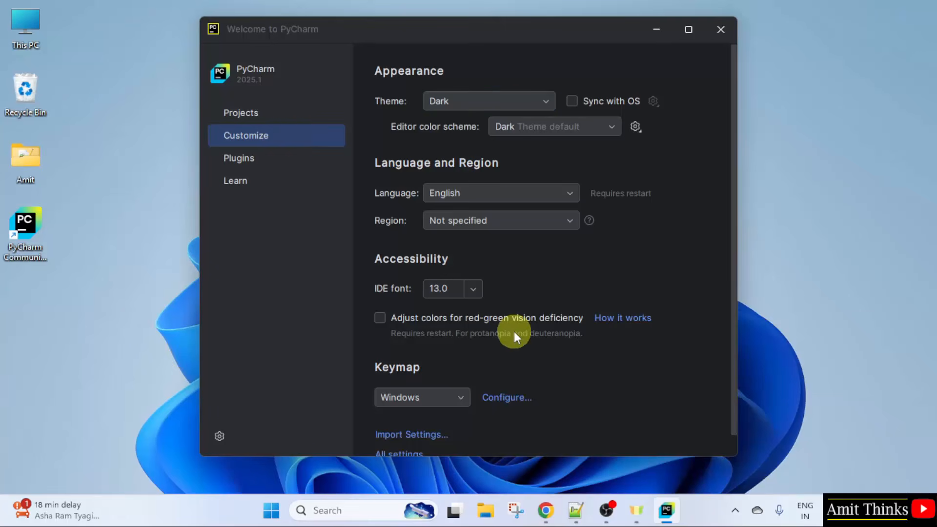
left_click(510, 100)
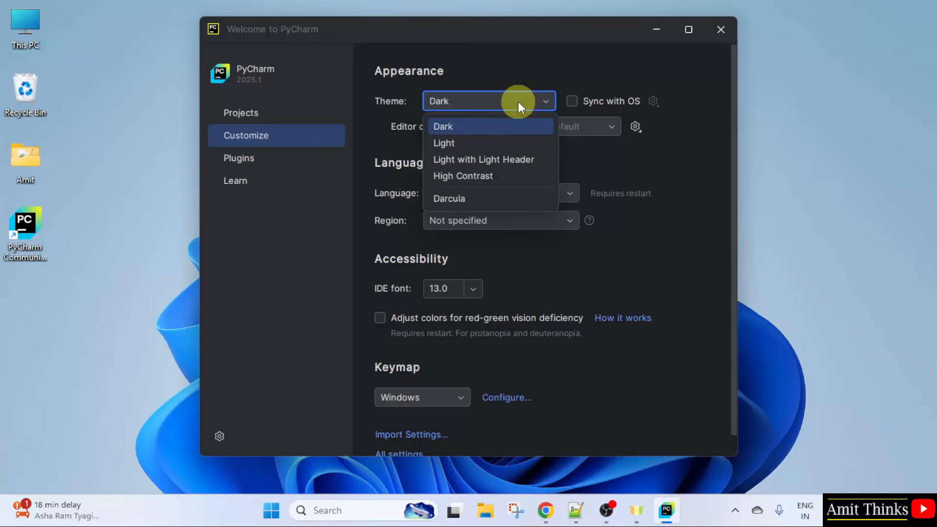
left_click(522, 145)
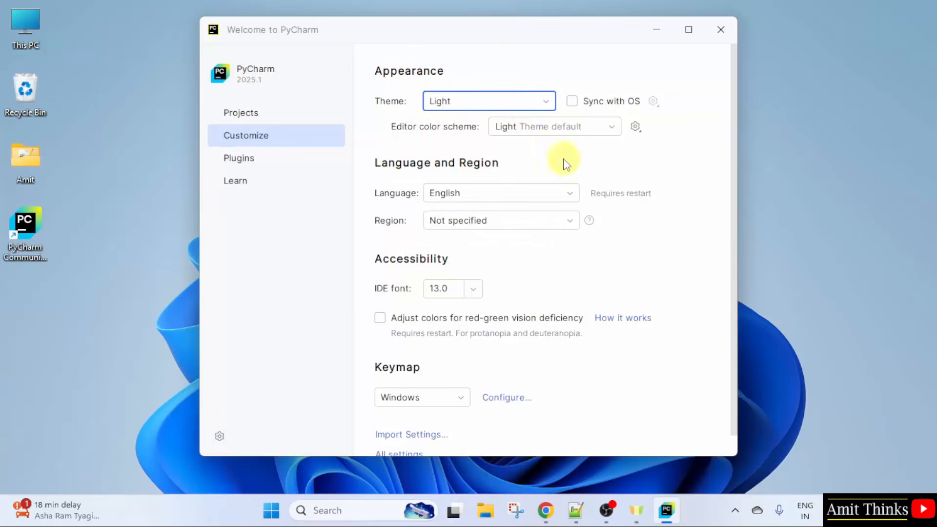
left_click(540, 104)
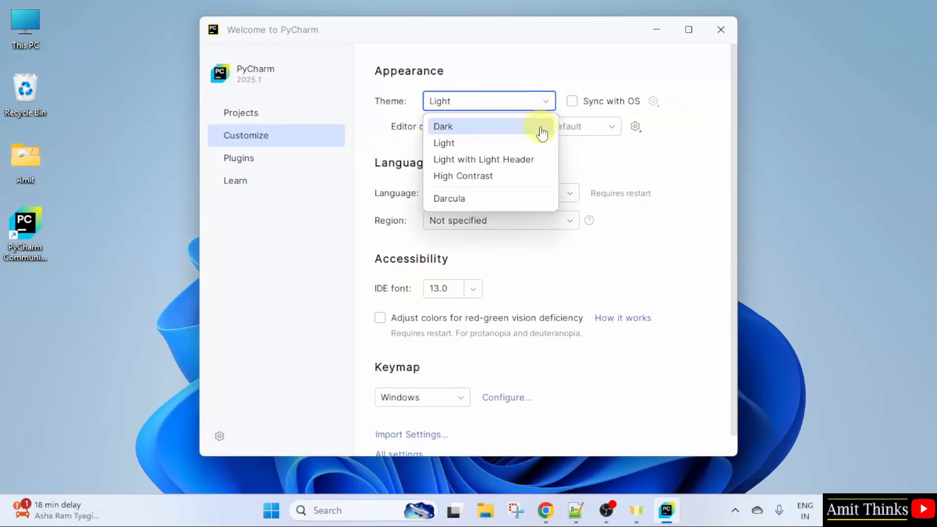
left_click(592, 163)
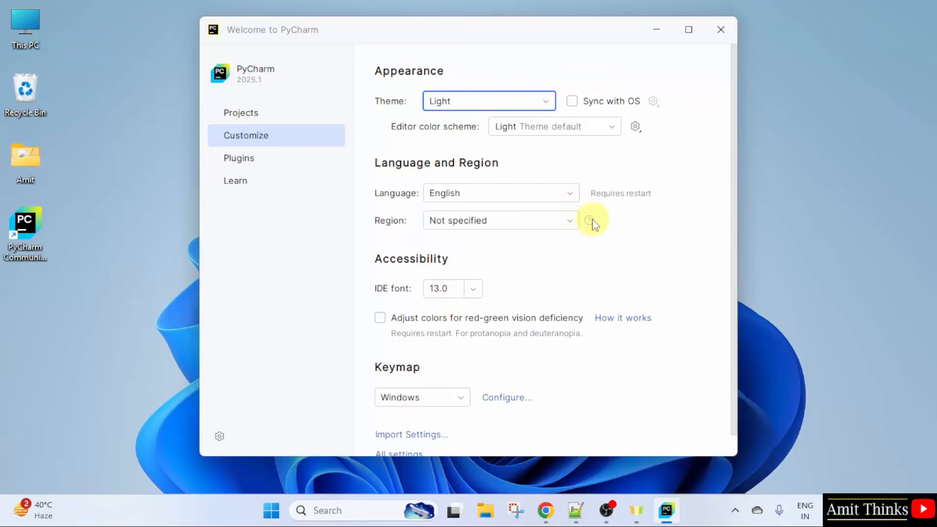
left_click(473, 193)
left_click(472, 192)
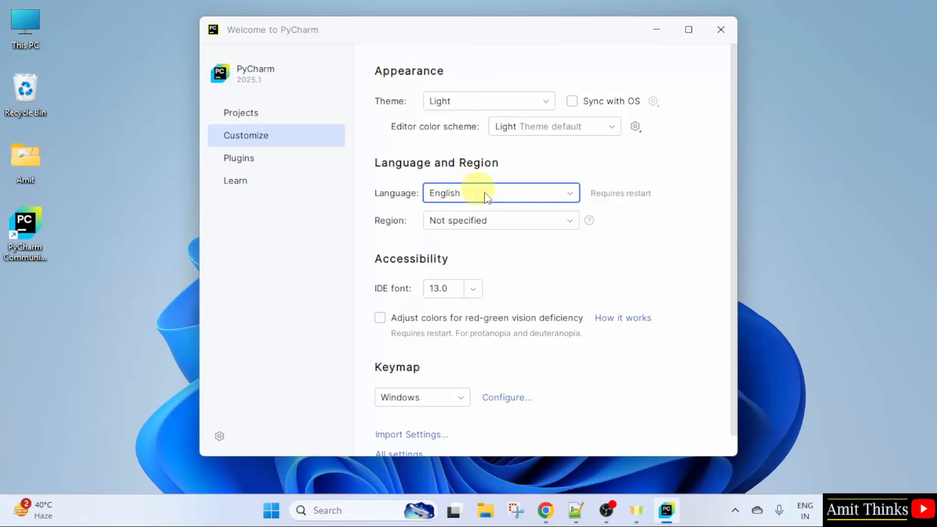
left_click(567, 259)
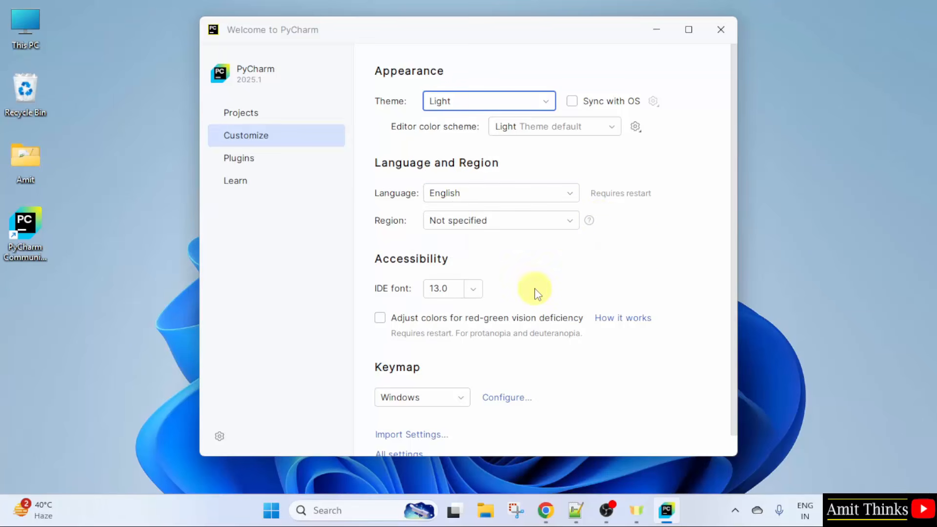
Start a new Pure Python project at C:\Users\hp\PycharmProjects\AmitProject, using Python 3.13 for the project venv
left_click(241, 112)
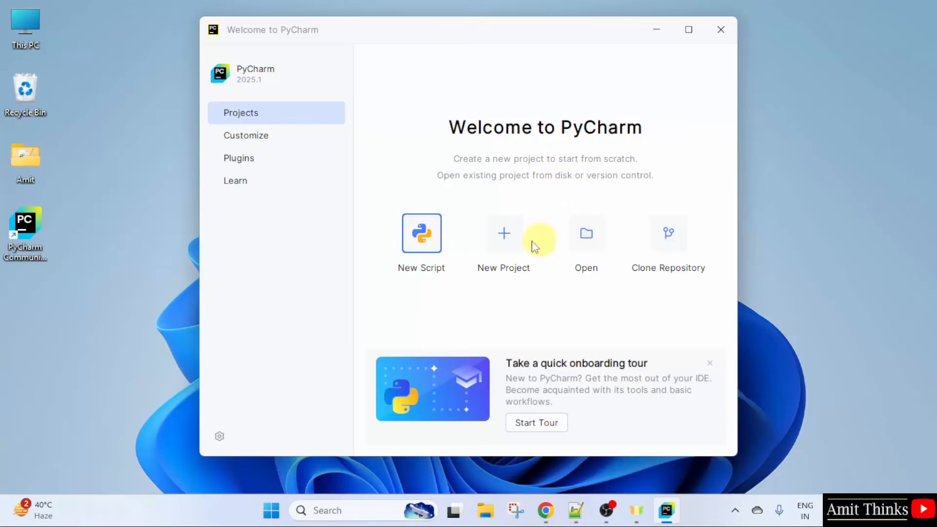
left_click(513, 247)
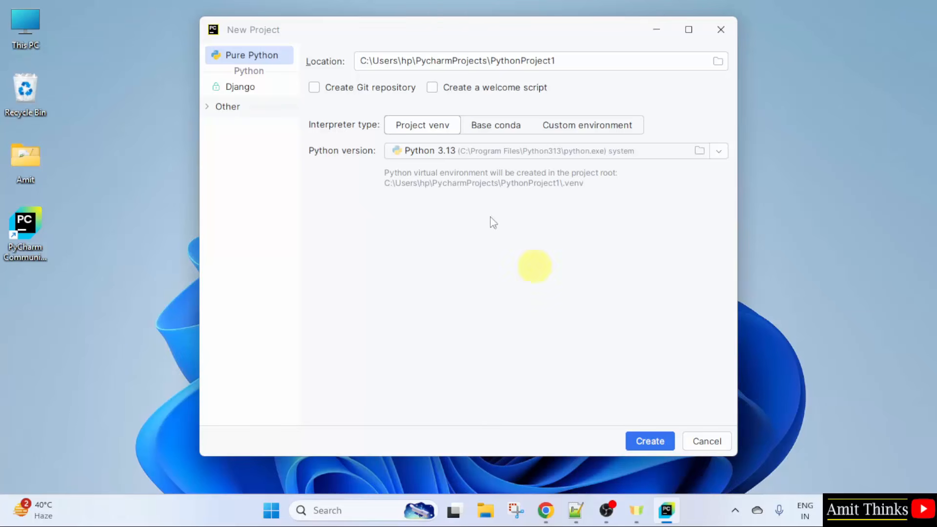
left_click(502, 64)
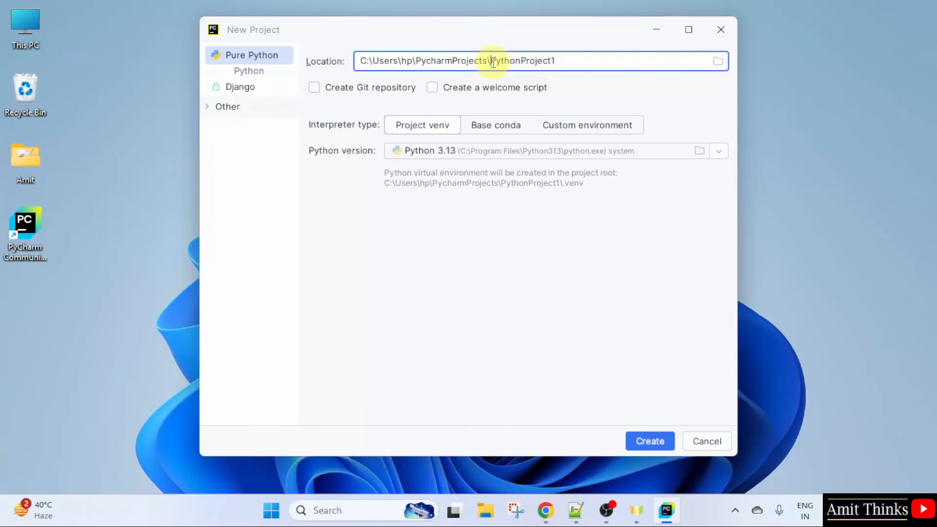
left_click_drag(492, 62, 561, 62)
type("AmitProject")
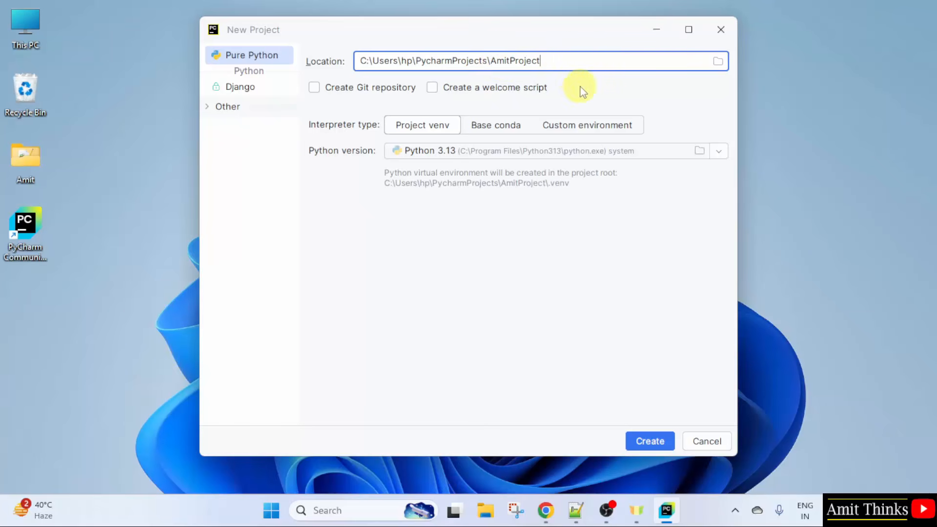
left_click_drag(541, 61, 438, 63)
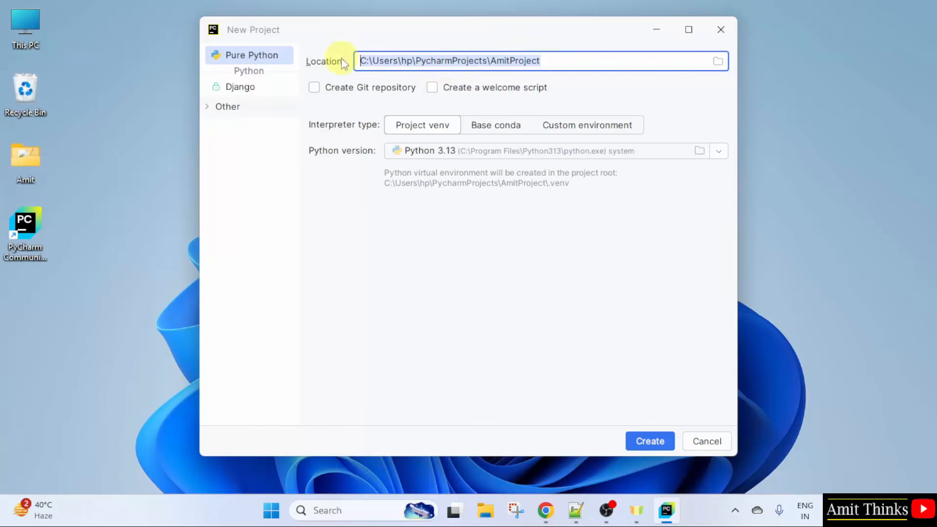
left_click(573, 58)
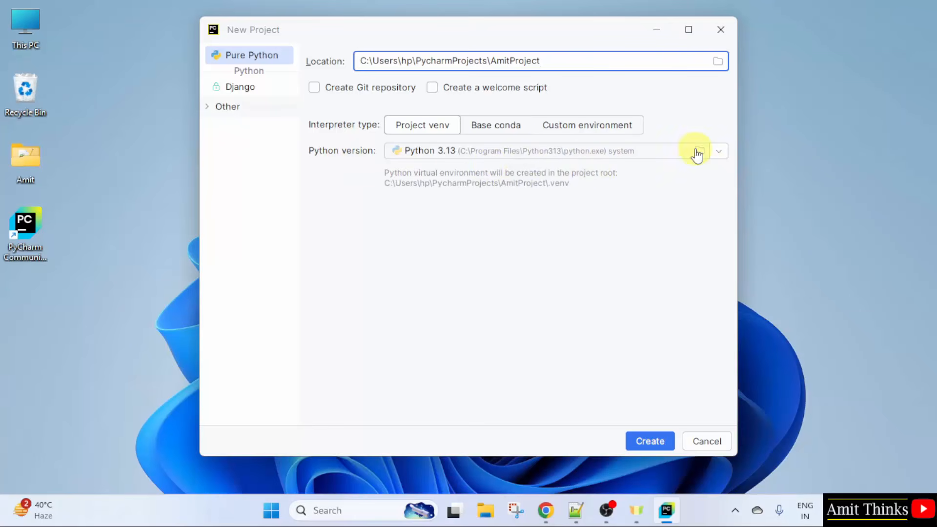
left_click(721, 152)
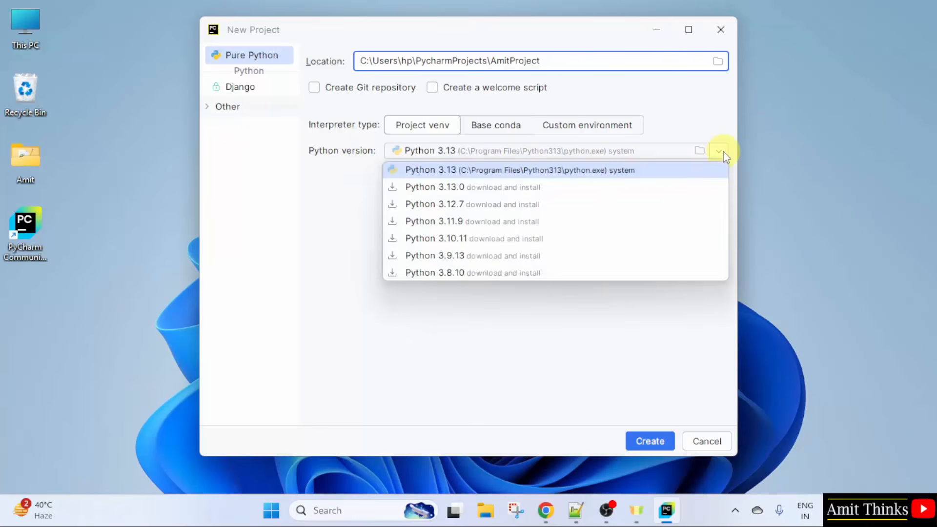
left_click(664, 175)
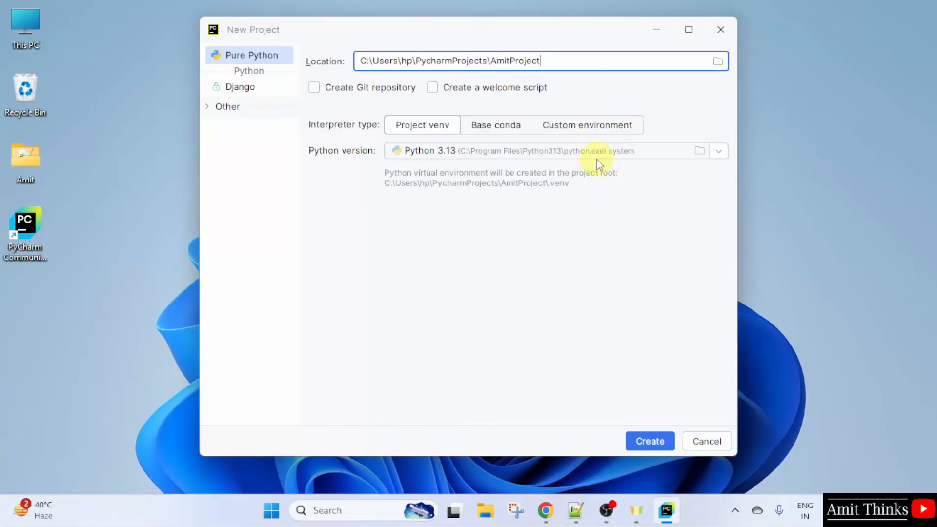
Browse to the C:\Program Files\Python313 folder in File Explorer
double_click(39, 20)
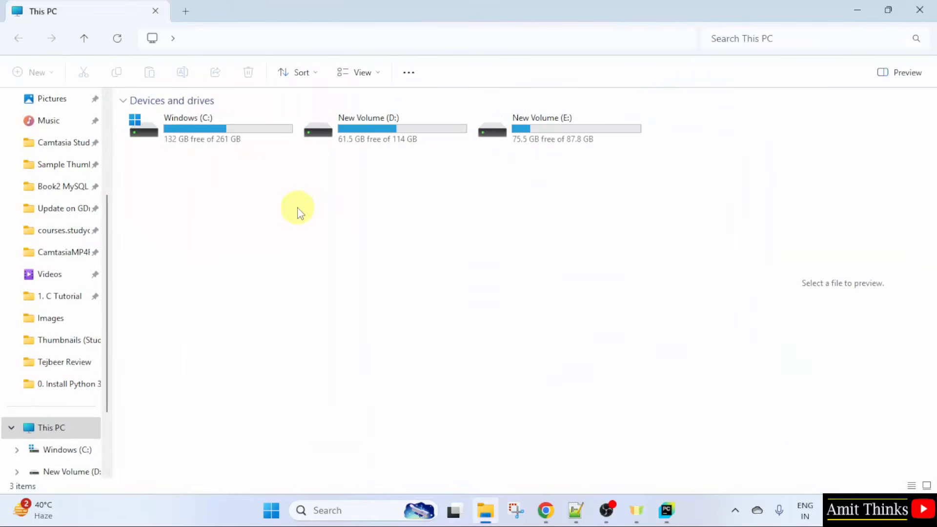
double_click(220, 146)
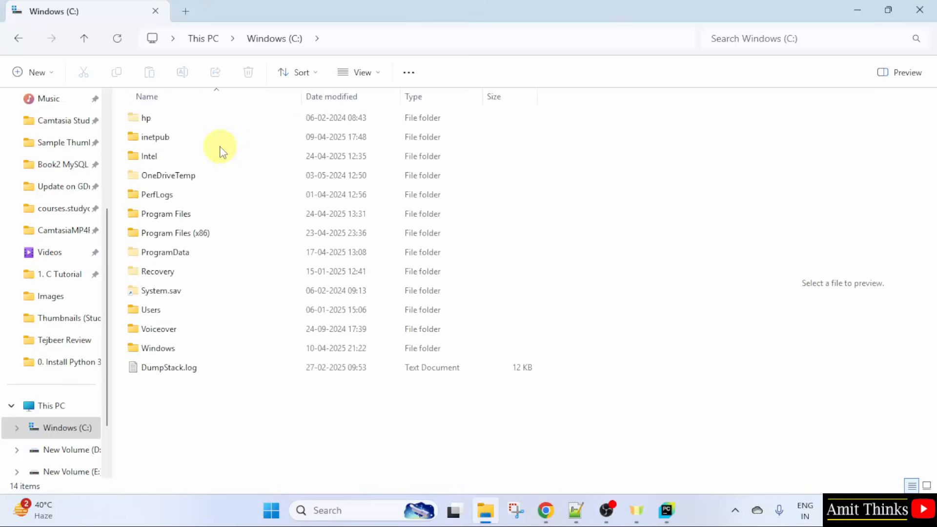
double_click(257, 214)
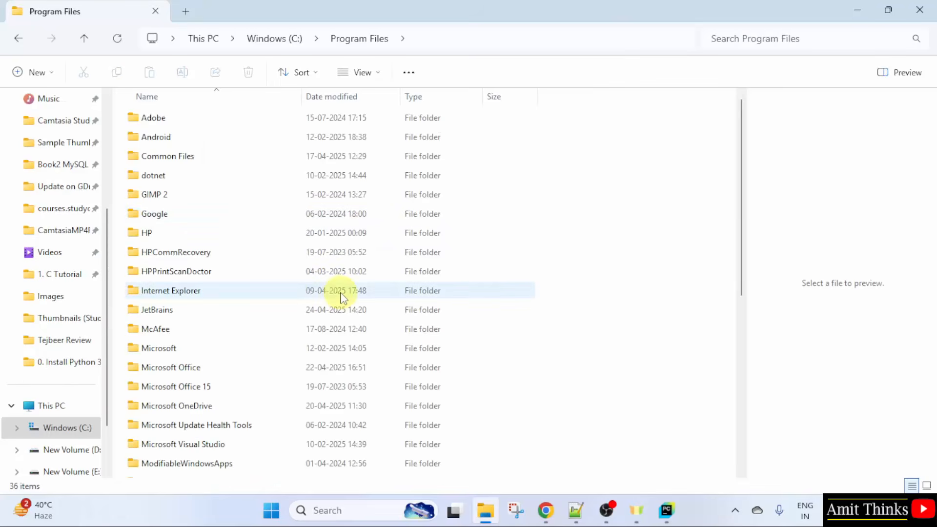
left_click_drag(740, 220, 739, 364)
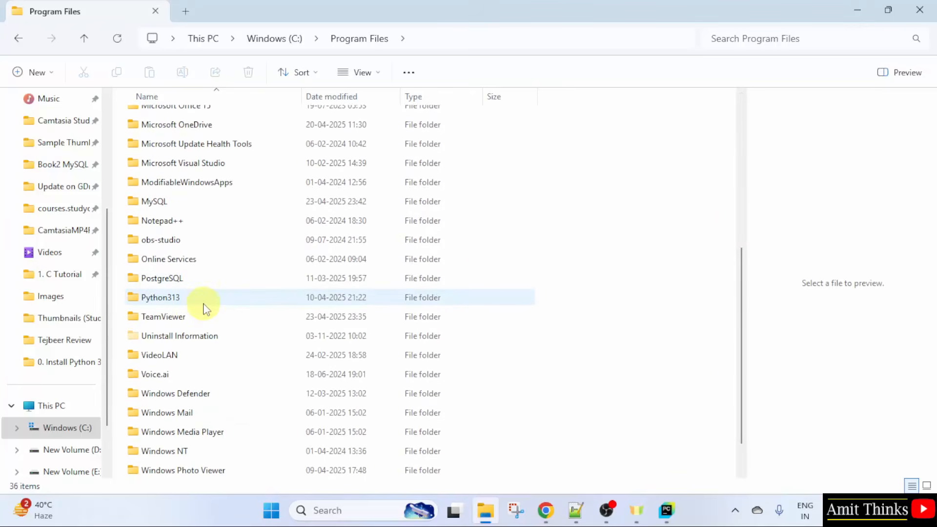
double_click(250, 297)
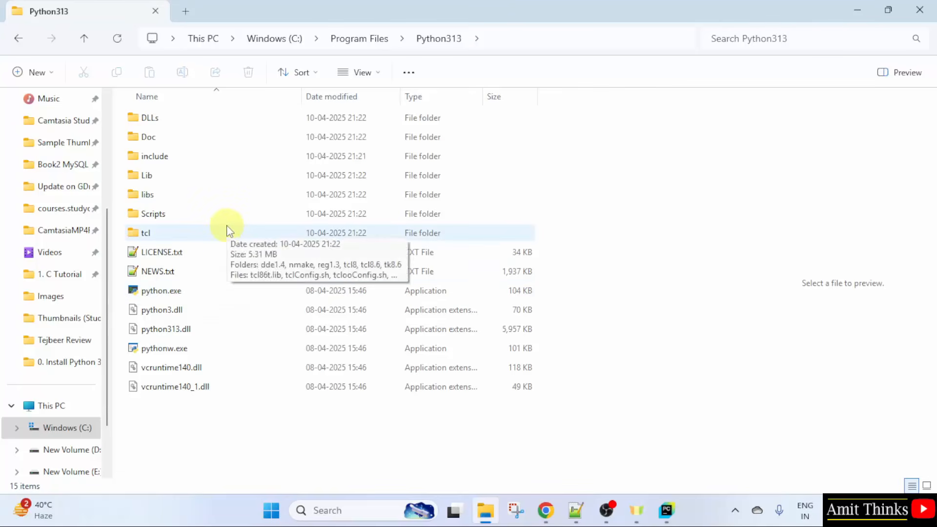
Compare the new project's Python path with python.exe in the Python313 folder, and minimize File Explorer
key("alt+Tab")
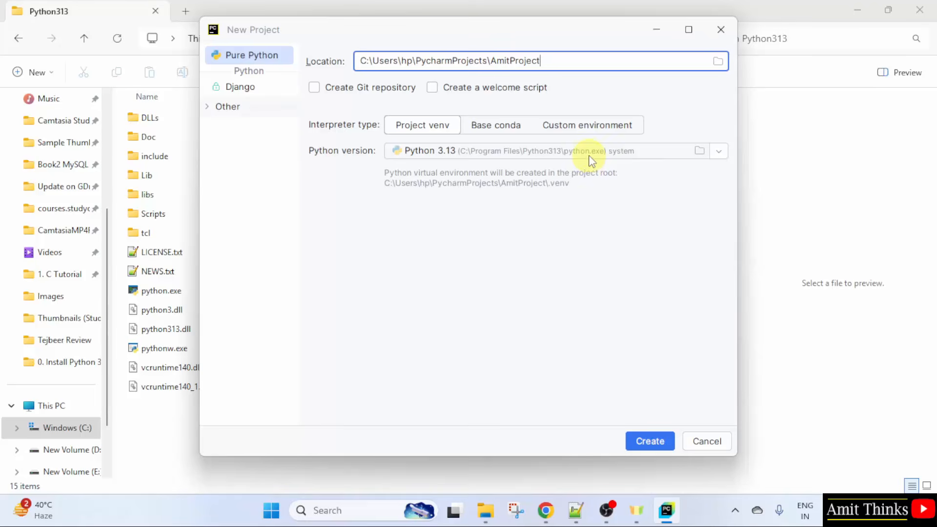
left_click(160, 412)
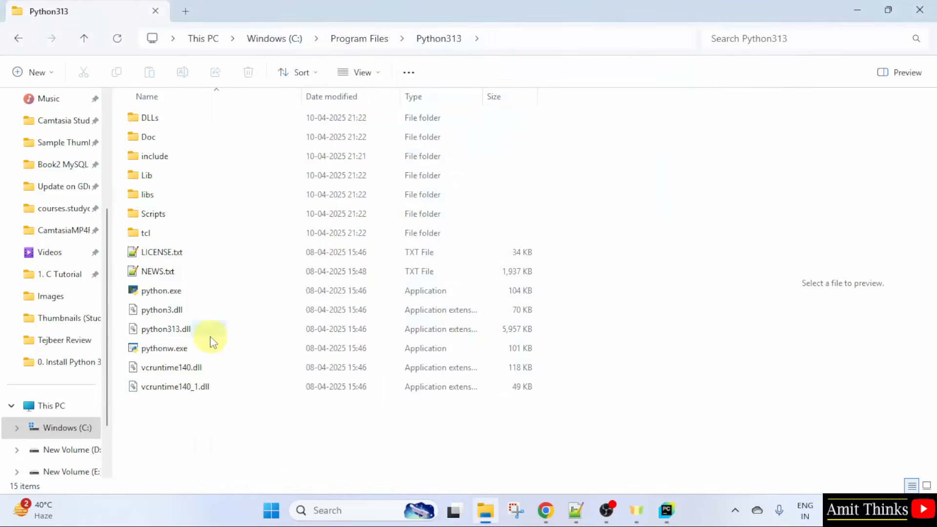
left_click(202, 291)
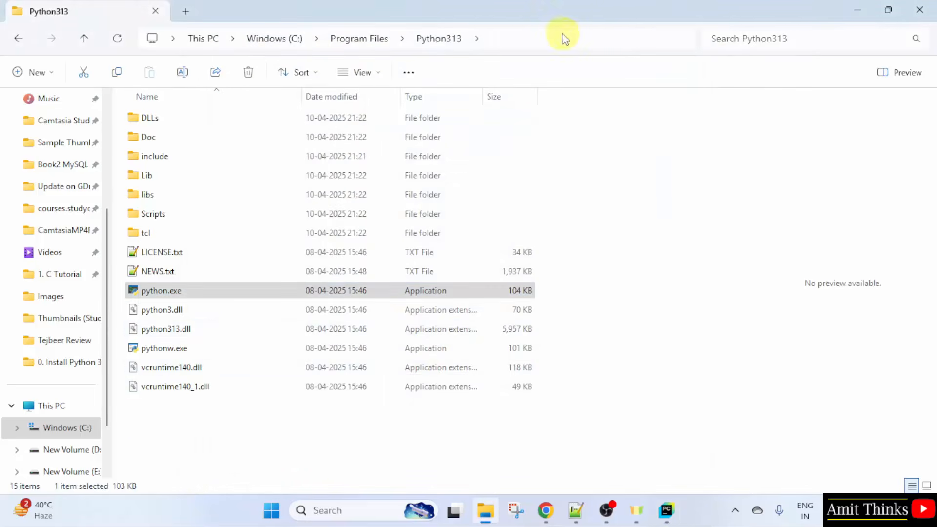
left_click(372, 39)
left_click(272, 399)
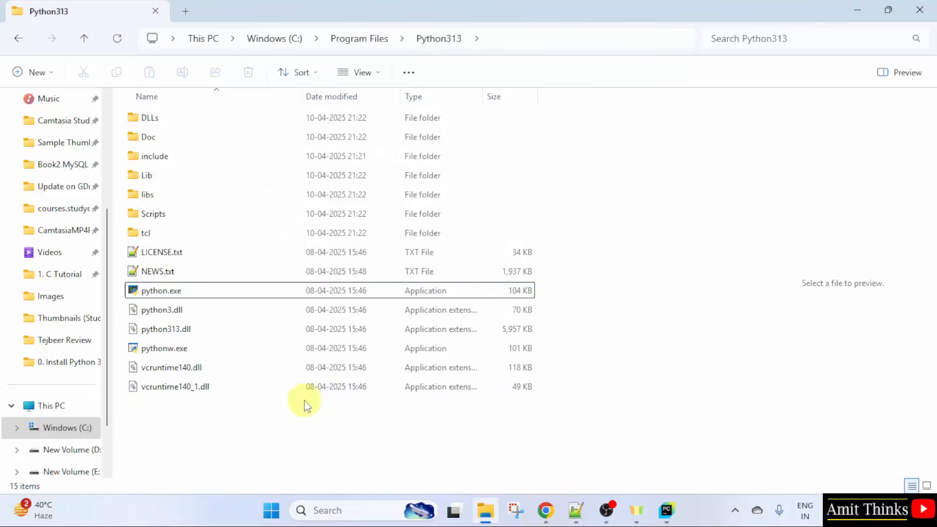
left_click(859, 10)
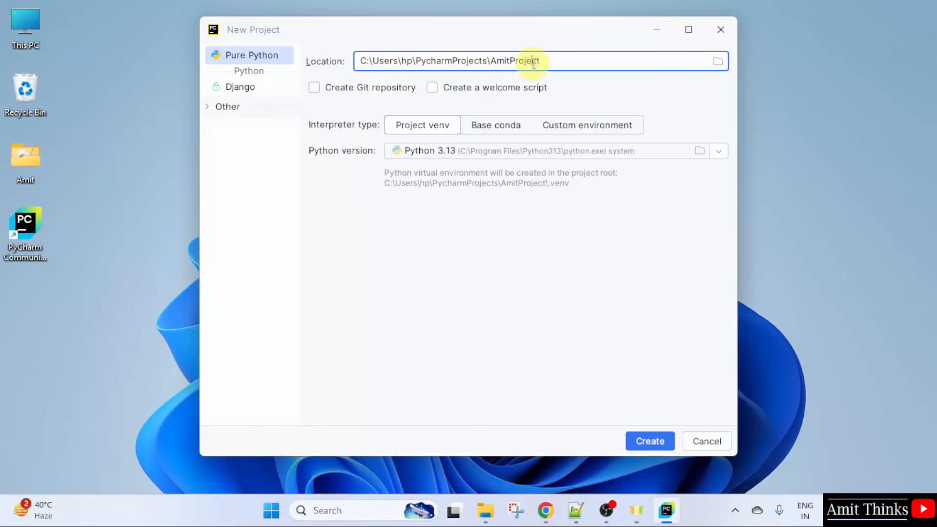
Create the AmitProject project with the chosen location and interpreter, and maximize its PyCharm window
left_click_drag(559, 64, 365, 63)
left_click(562, 65)
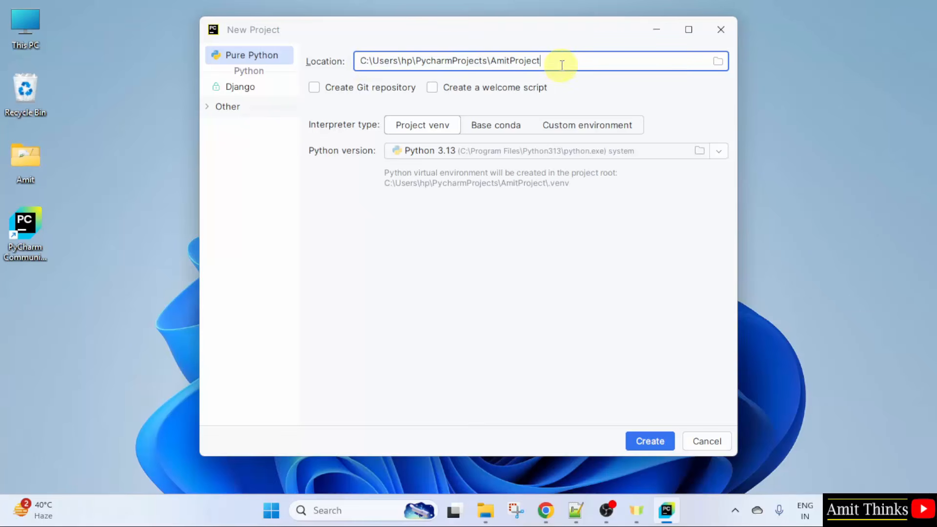
left_click(645, 441)
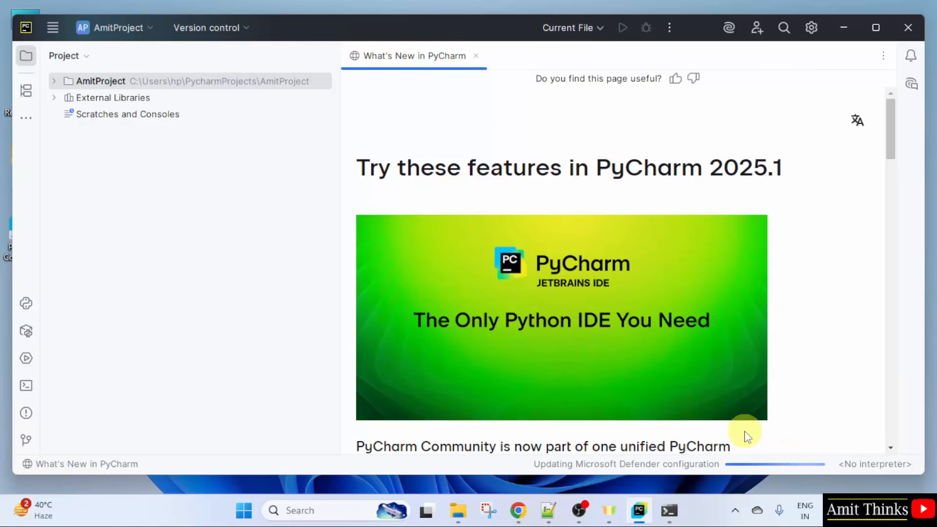
left_click(878, 28)
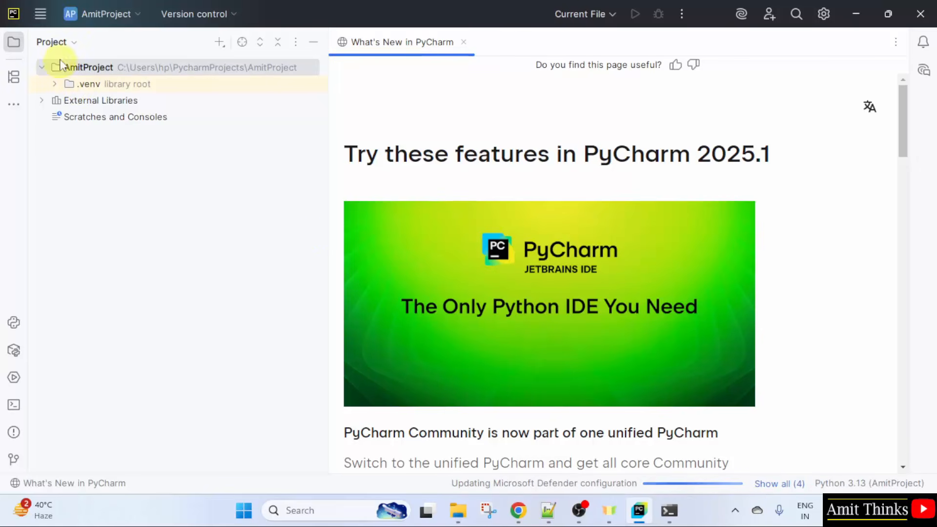
Set the main menu to always show above the main toolbar
left_click(40, 19)
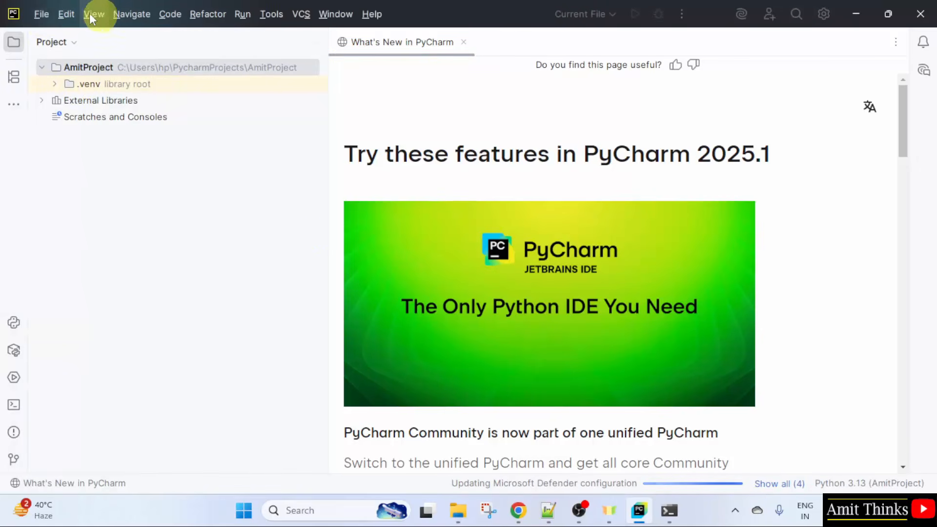
left_click(48, 8)
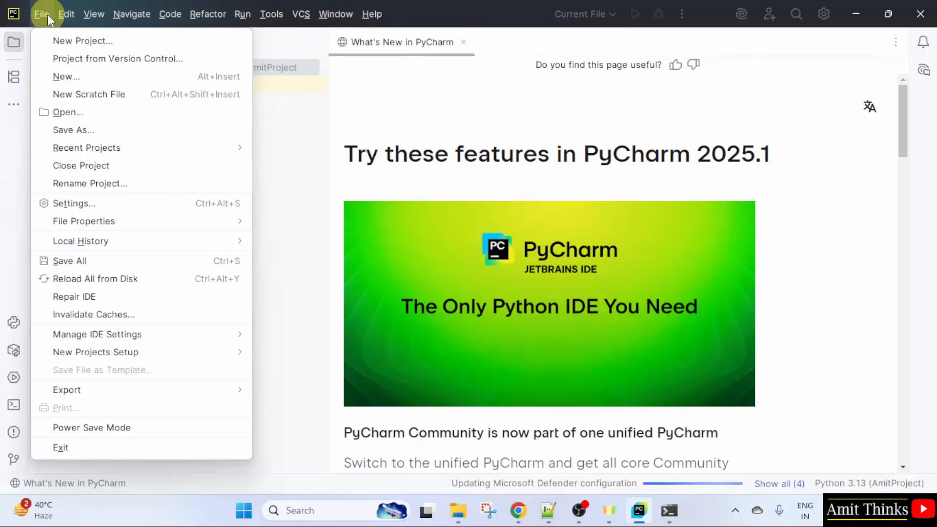
mouse_move(100, 23)
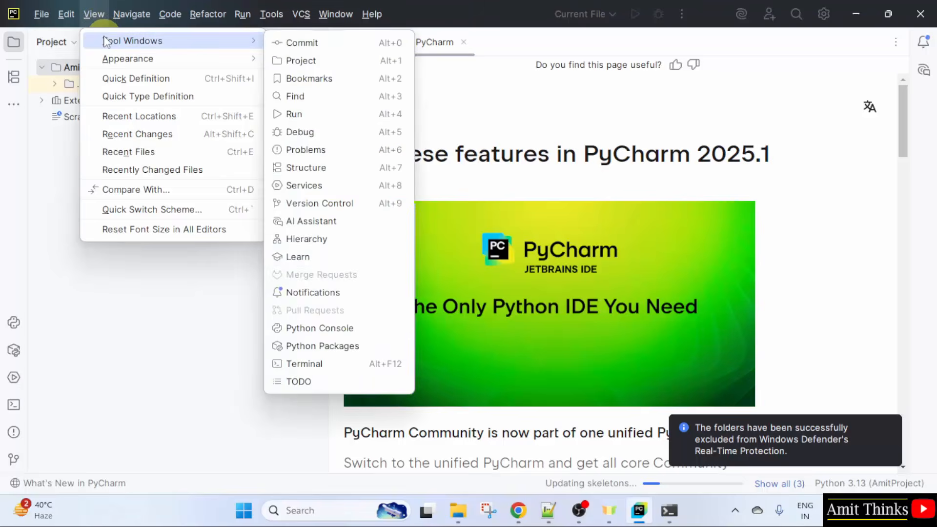
mouse_move(233, 62)
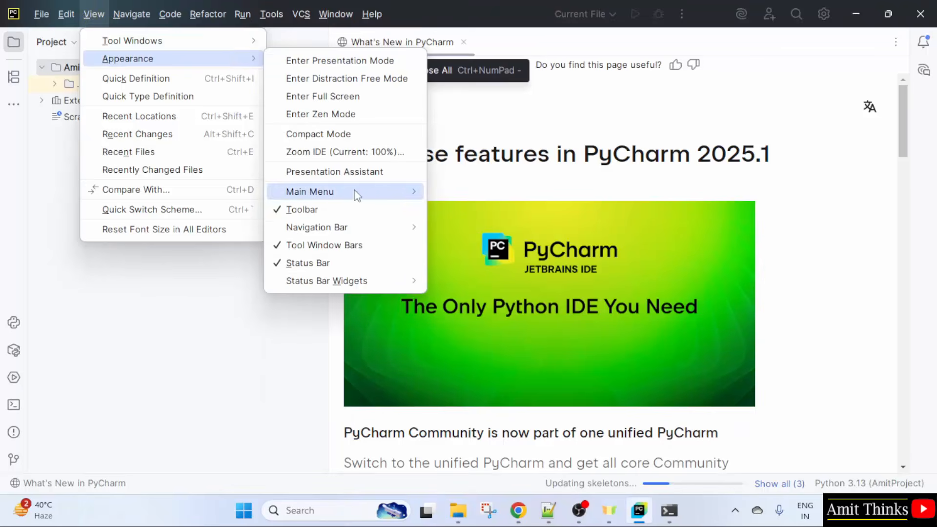
mouse_move(382, 200)
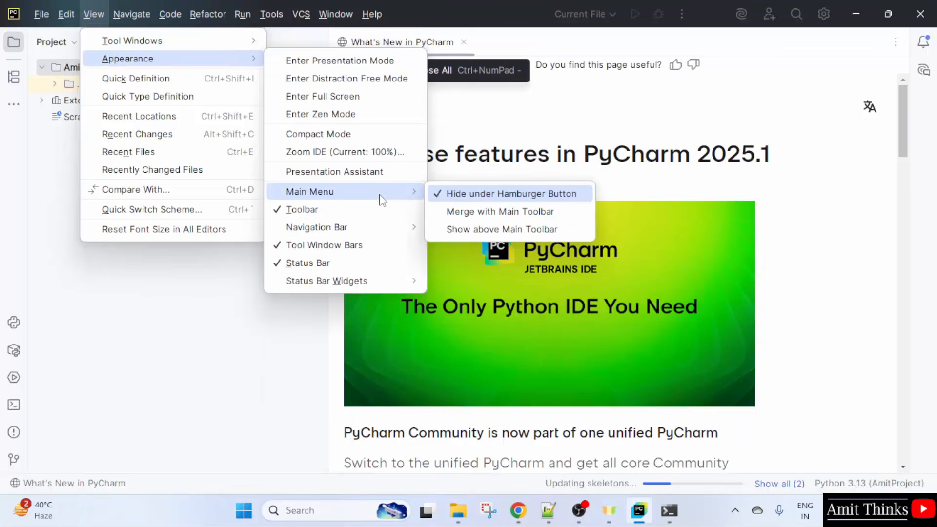
left_click(477, 229)
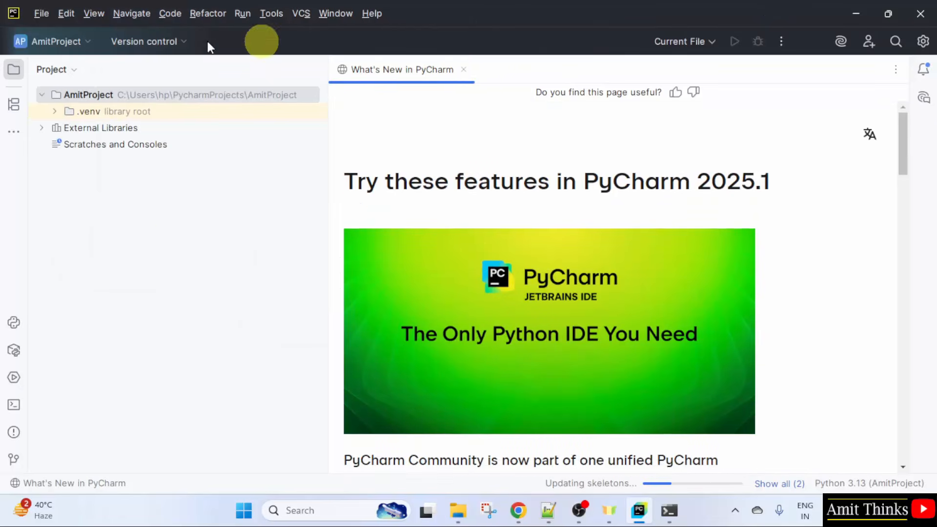
left_click(93, 13)
mouse_move(108, 65)
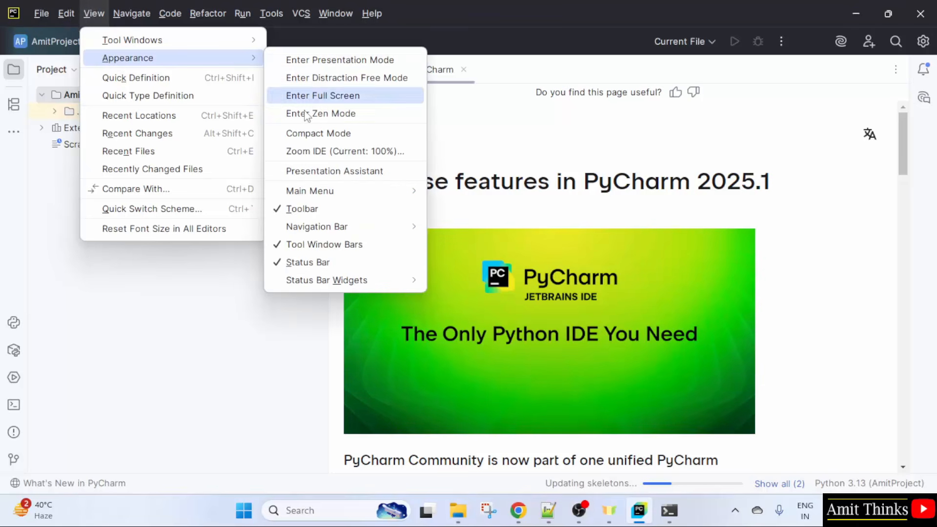
mouse_move(344, 191)
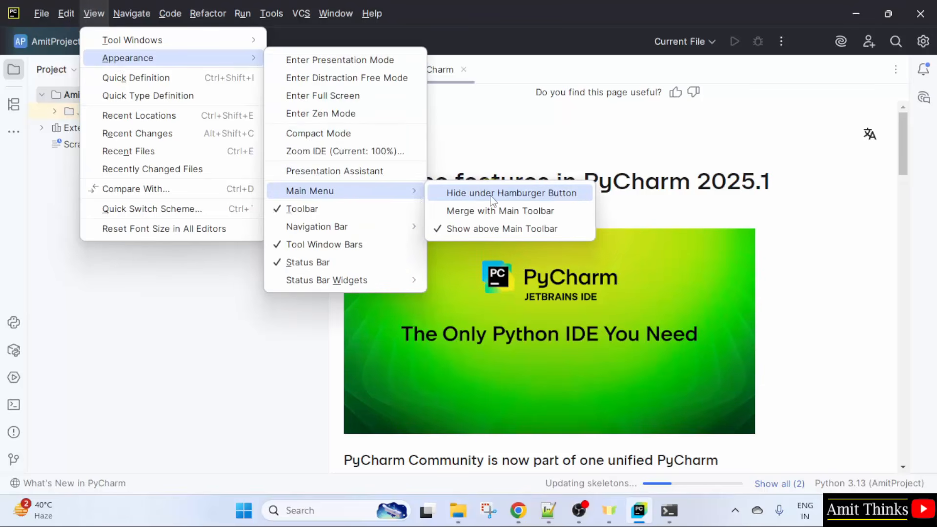
left_click(195, 299)
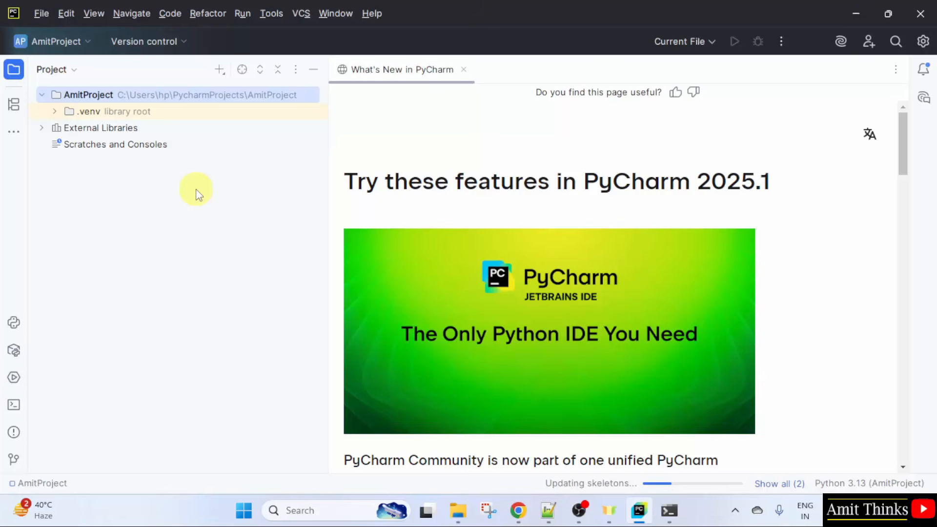
Close the What's New page and create a Python file named Demo in AmitProject
left_click(464, 69)
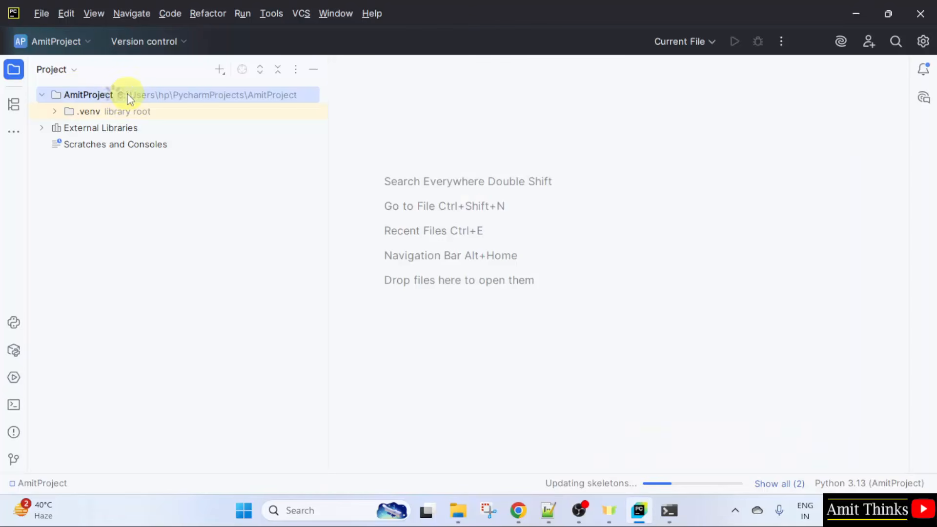
right_click(128, 98)
mouse_move(129, 100)
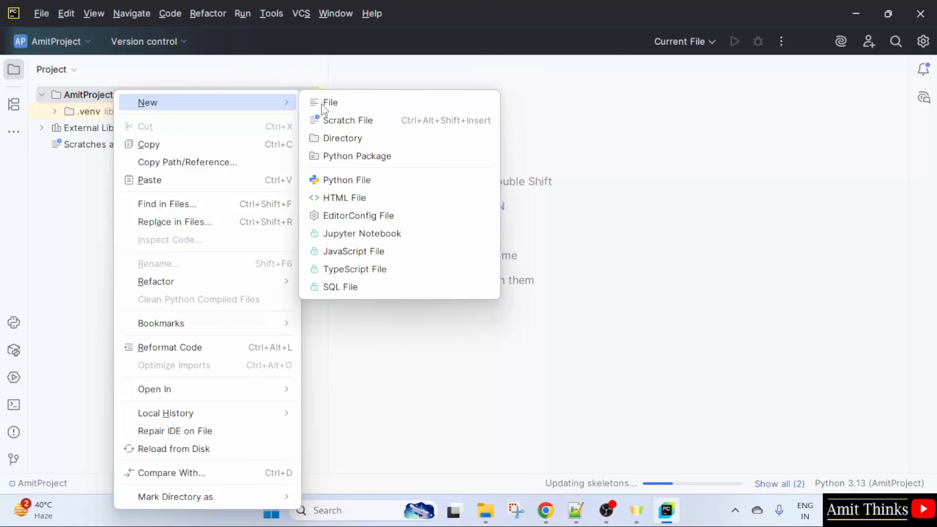
left_click(388, 186)
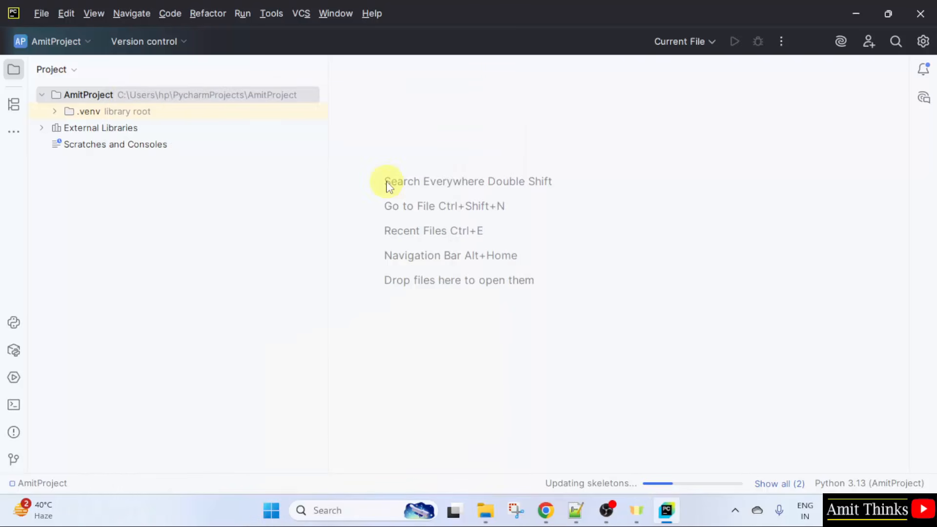
type("Demo")
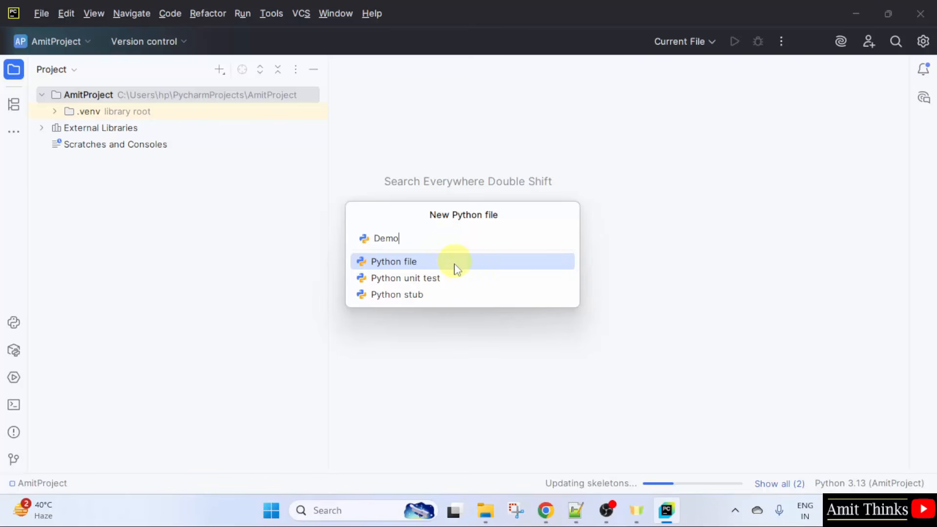
left_click(558, 264)
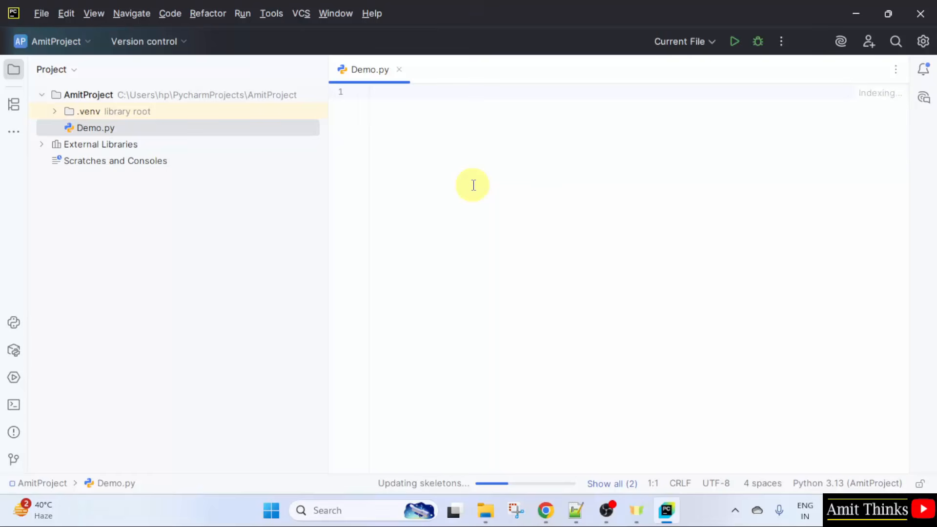
Write the statement print("Studyopedia") in Demo.py
type("print")
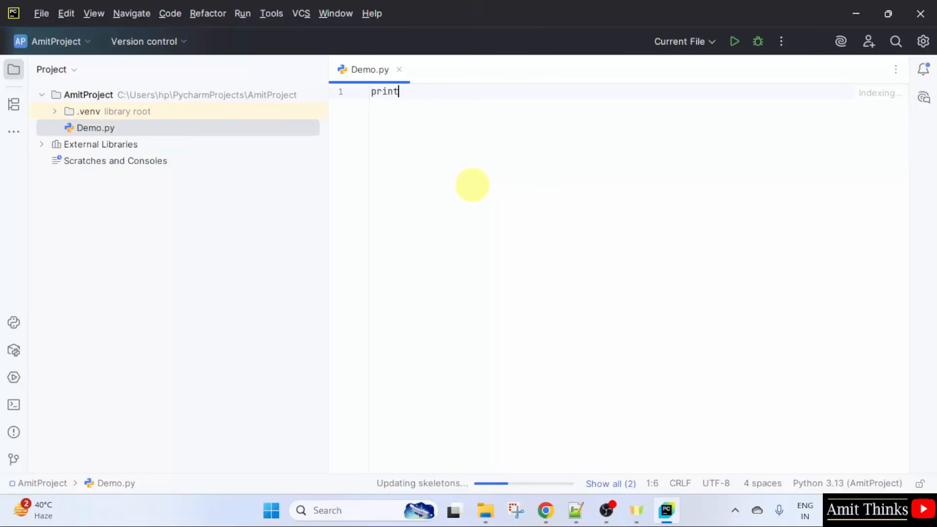
type("(\"")
type("Studyopedi")
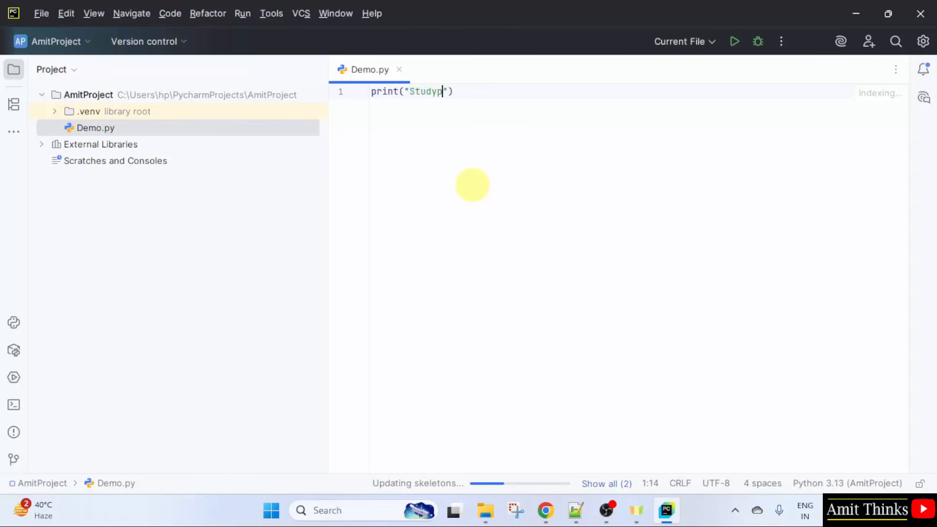
type("a")
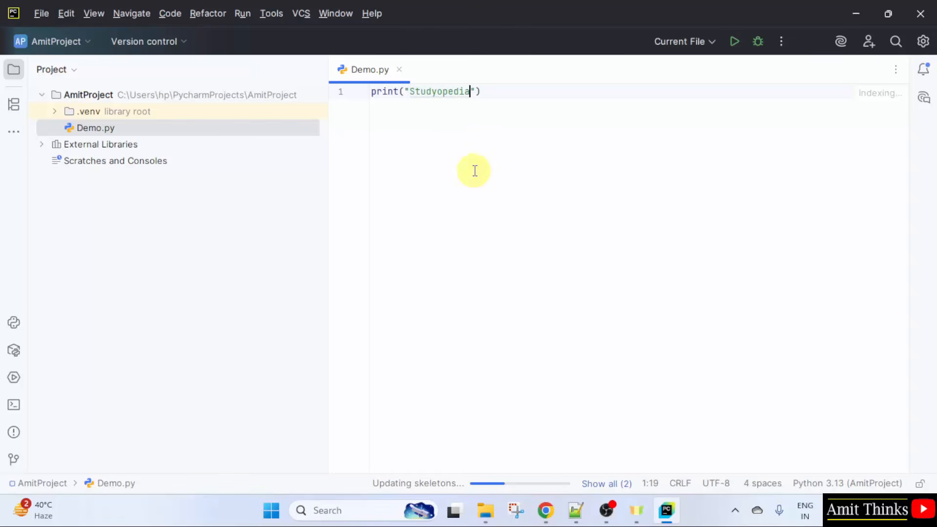
type("\"")
left_click(456, 132)
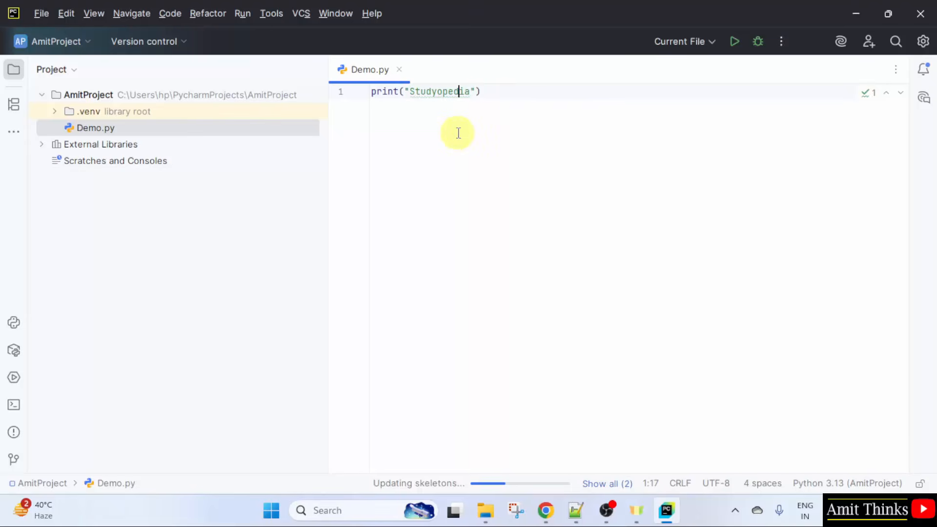
Set the editor font size to 16 in the settings and apply the change
left_click(41, 18)
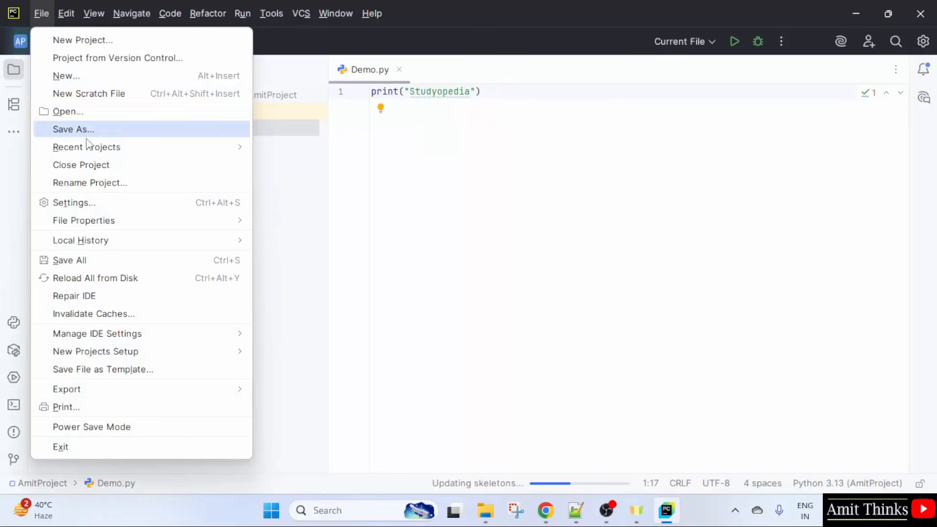
left_click(114, 201)
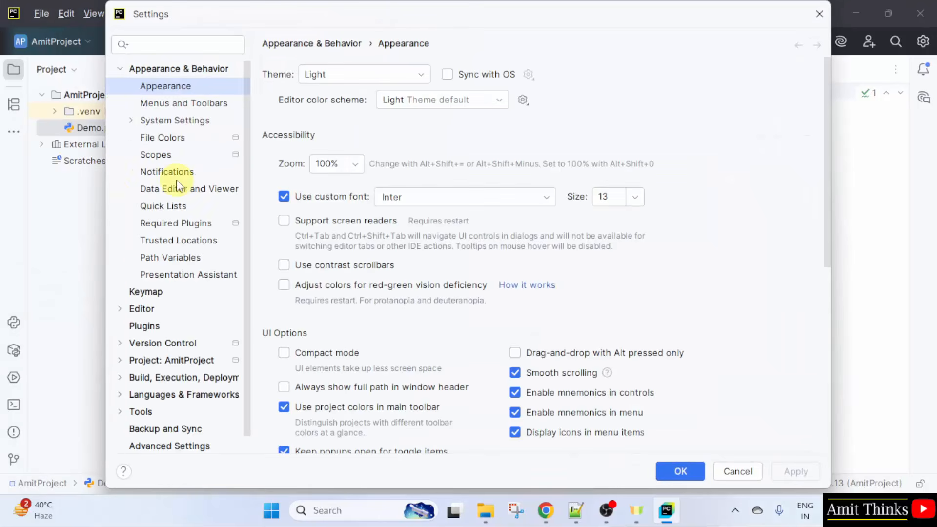
left_click(166, 310)
left_click(296, 138)
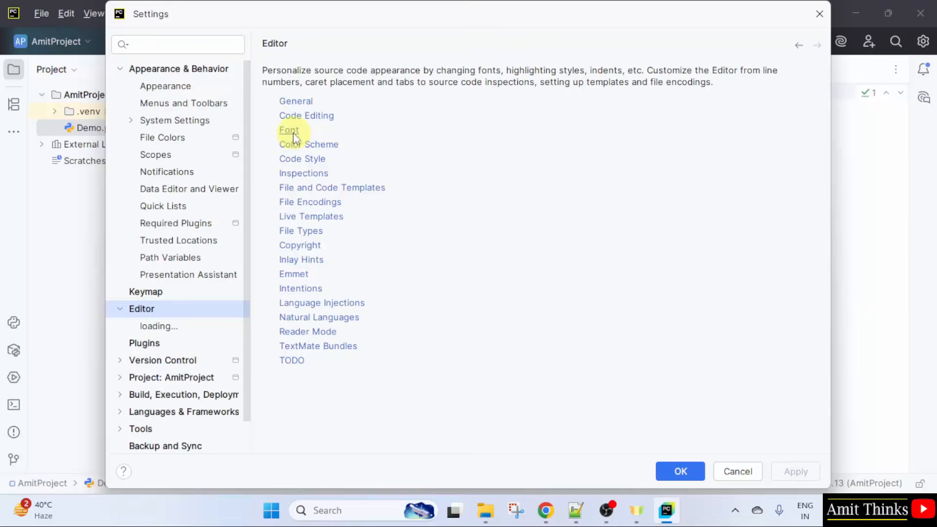
left_click(303, 103)
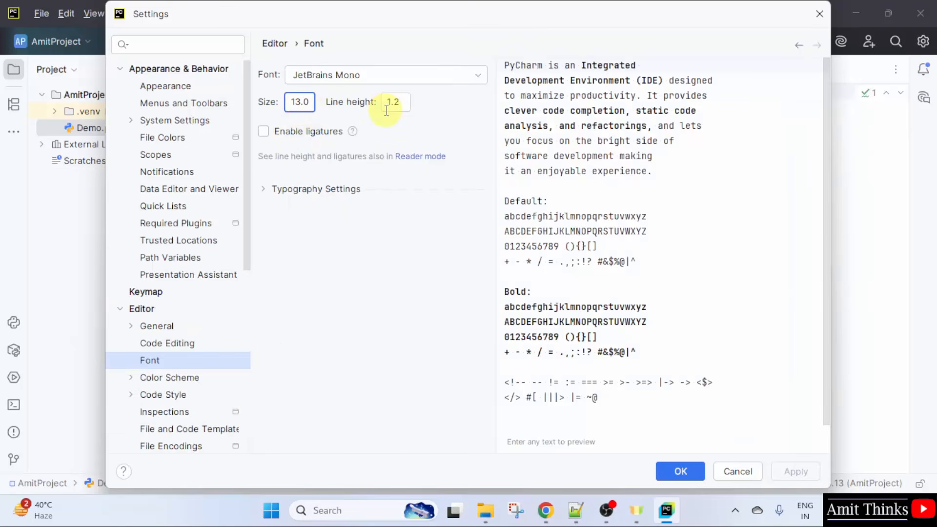
key("BackSpace")
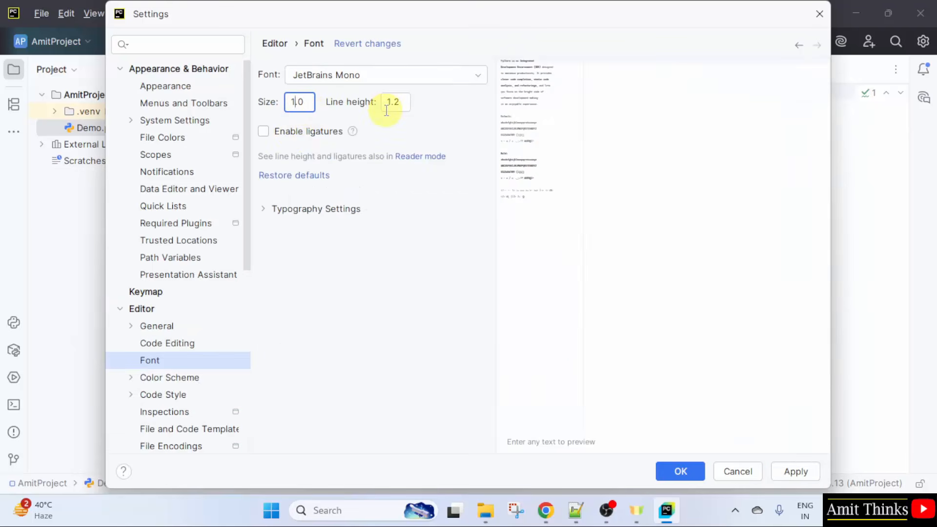
type("6")
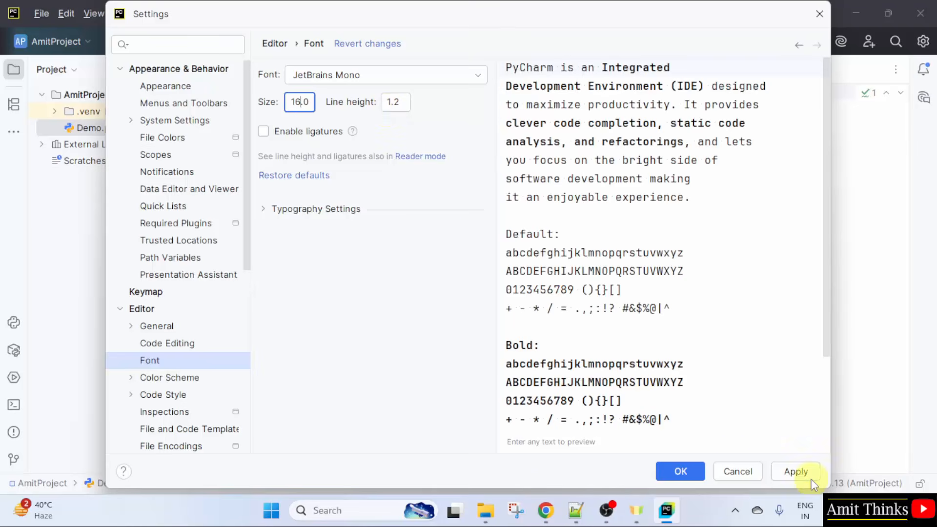
left_click(796, 472)
left_click(680, 472)
left_click(445, 93)
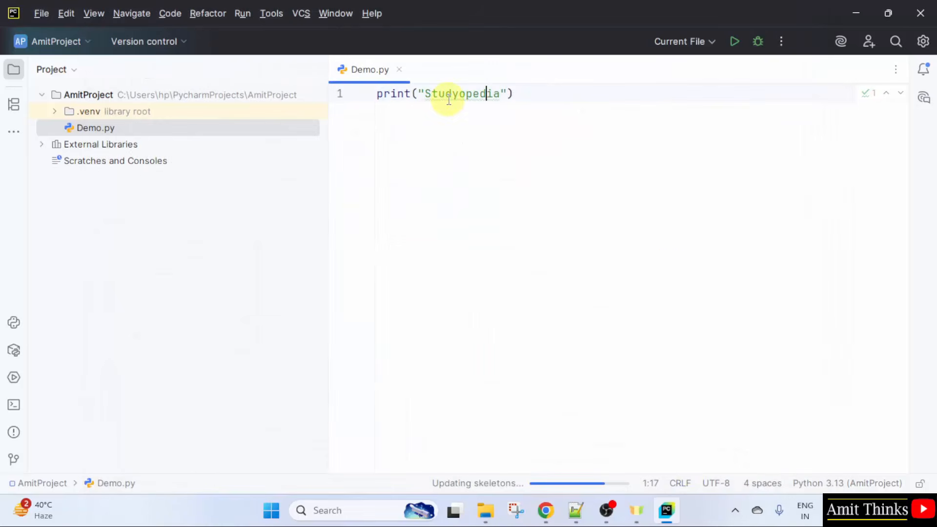
left_click(539, 93)
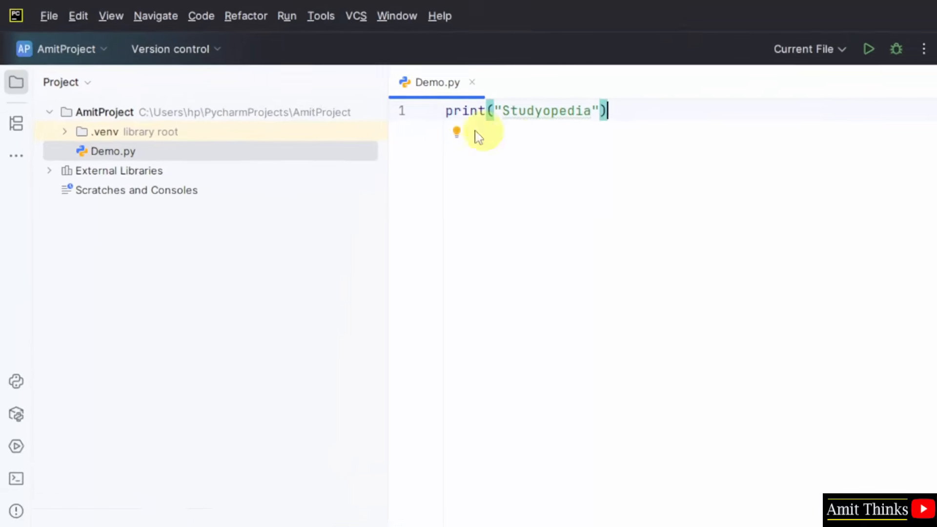
left_click_drag(446, 111, 496, 110)
left_click(581, 153)
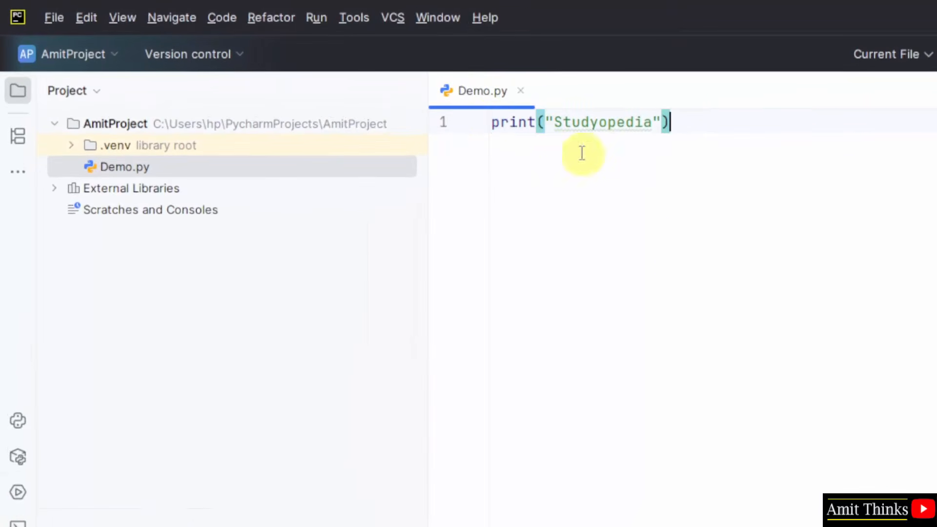
left_click_drag(554, 131, 653, 123)
left_click(615, 259)
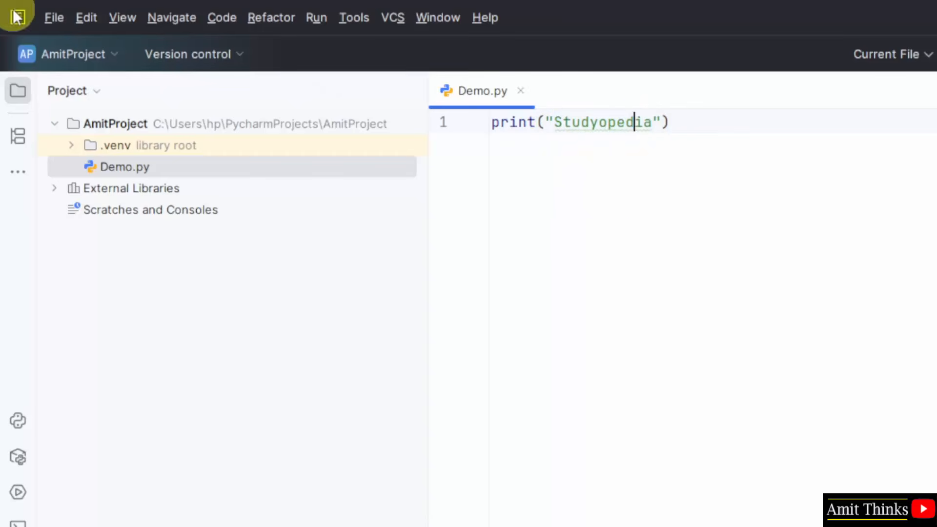
Save all changes and run Demo.py, checking its printed output
left_click(54, 18)
left_click(119, 337)
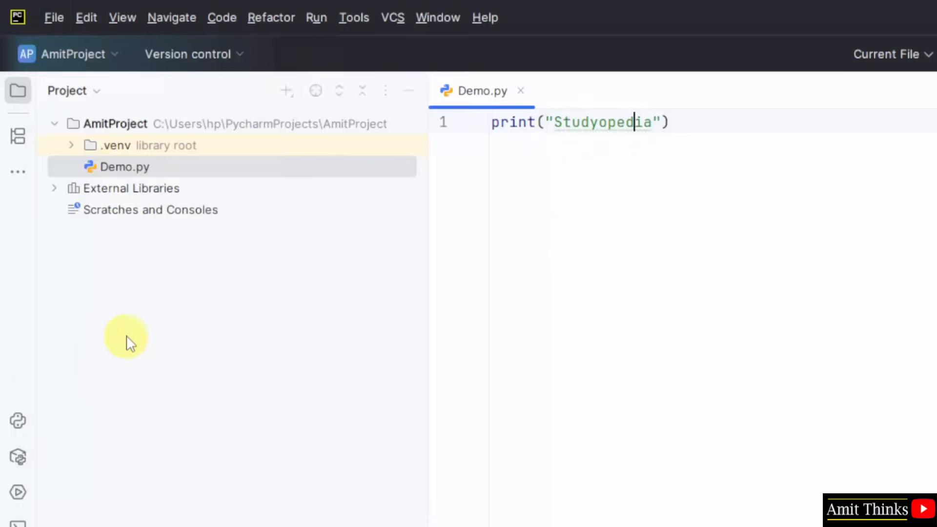
right_click(616, 243)
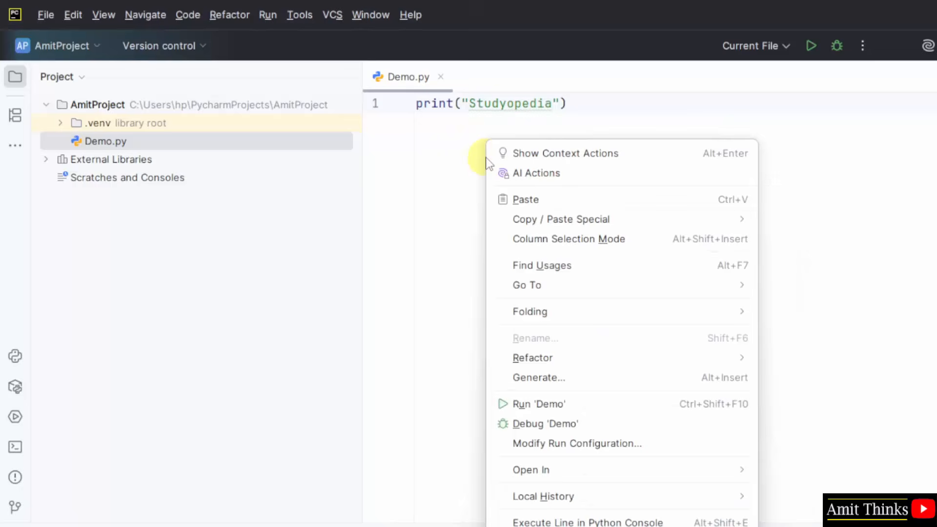
left_click(641, 410)
double_click(106, 430)
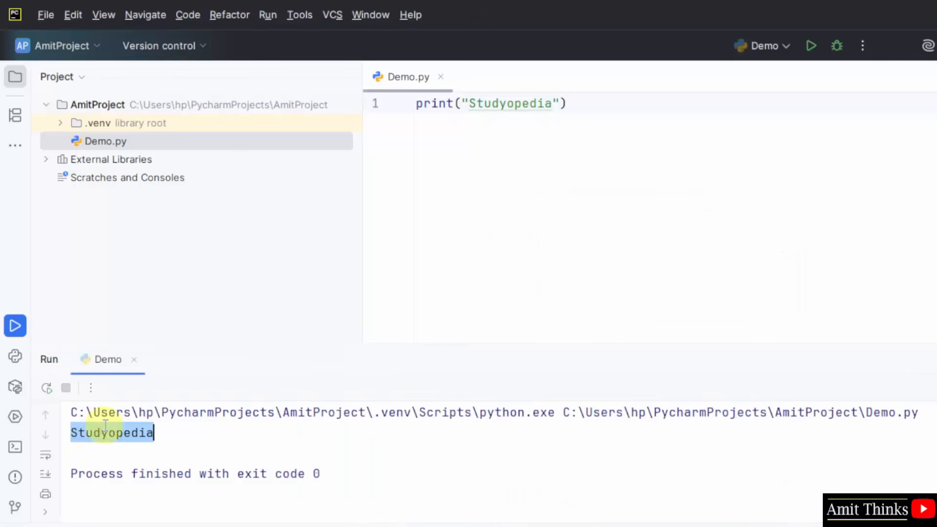
left_click_drag(488, 343, 479, 325)
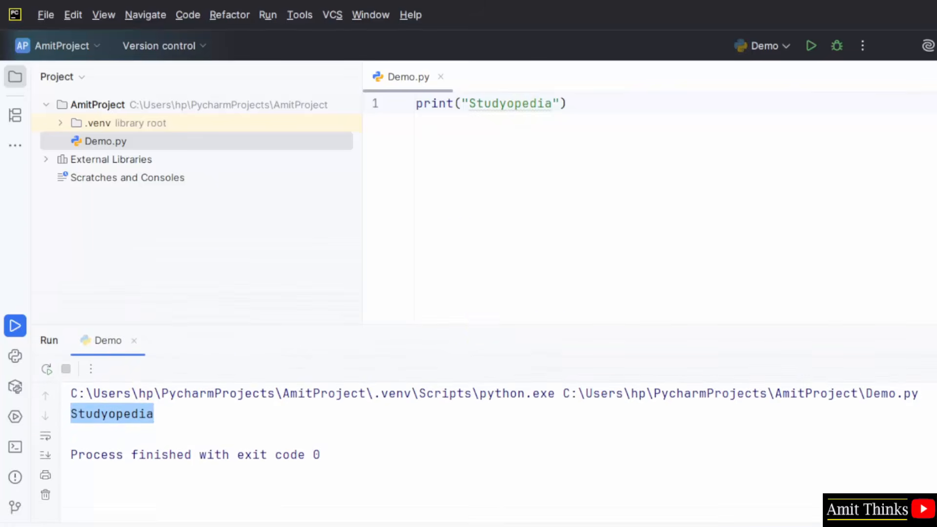
left_click(936, 340)
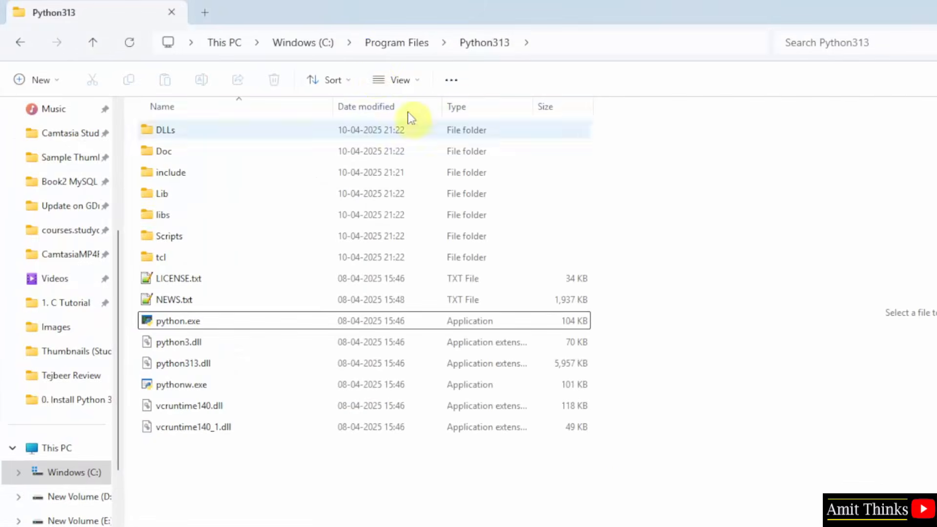
Browse to C:\Users\hp\PycharmProjects\AmitProject in File Explorer and locate the saved Demo.py file
left_click(302, 43)
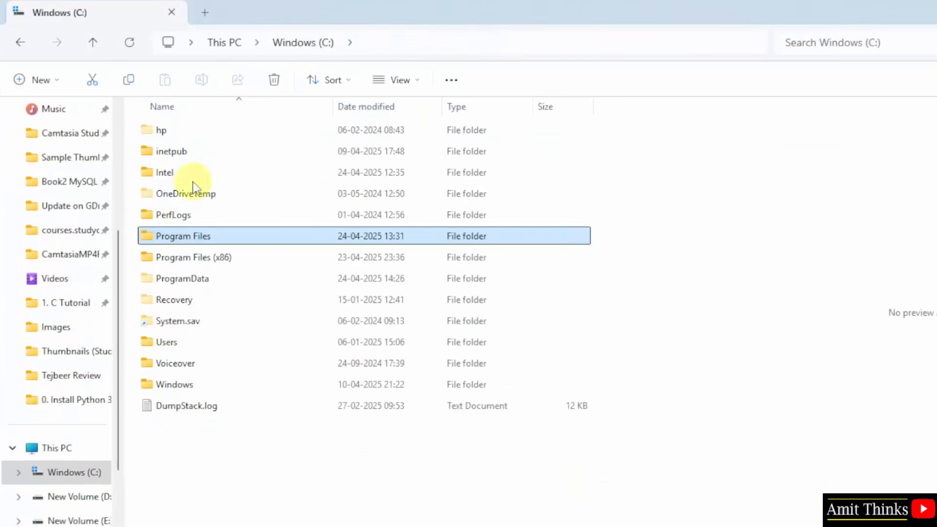
double_click(227, 344)
double_click(193, 152)
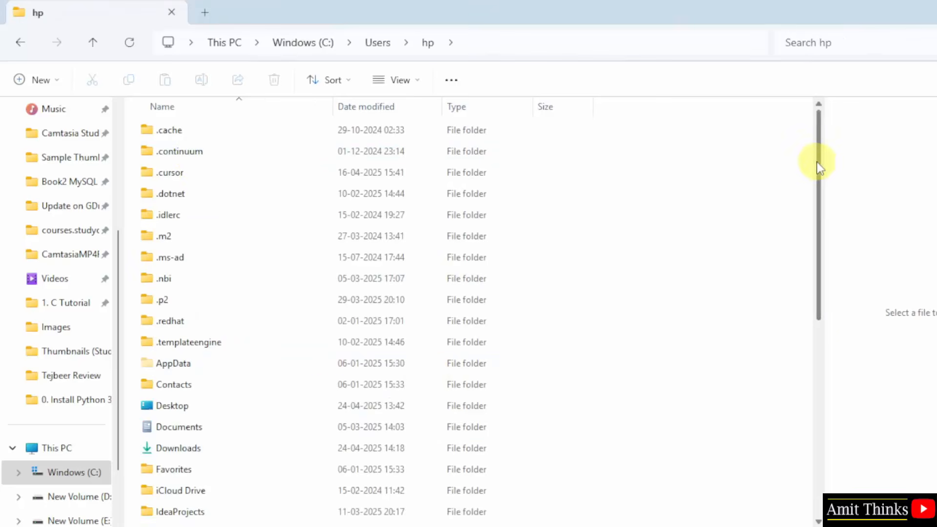
left_click_drag(817, 162, 814, 372)
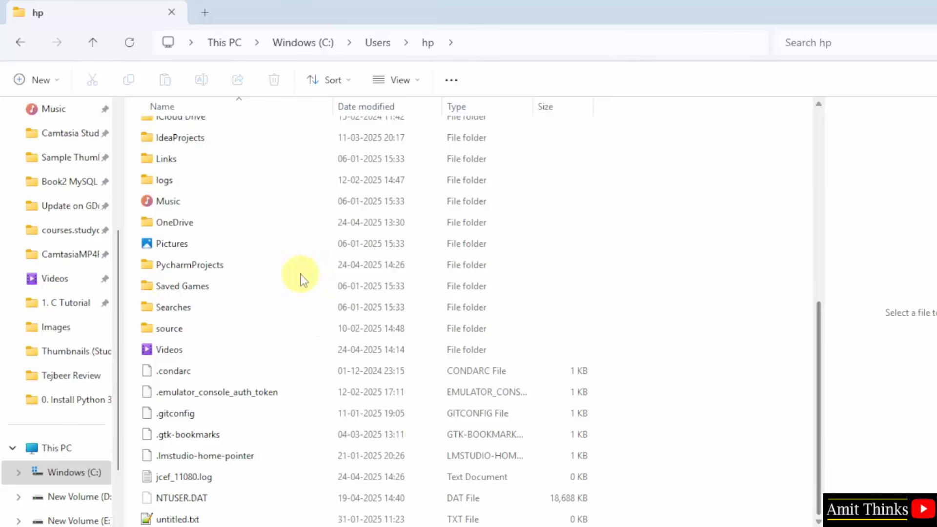
left_click(261, 269)
double_click(262, 269)
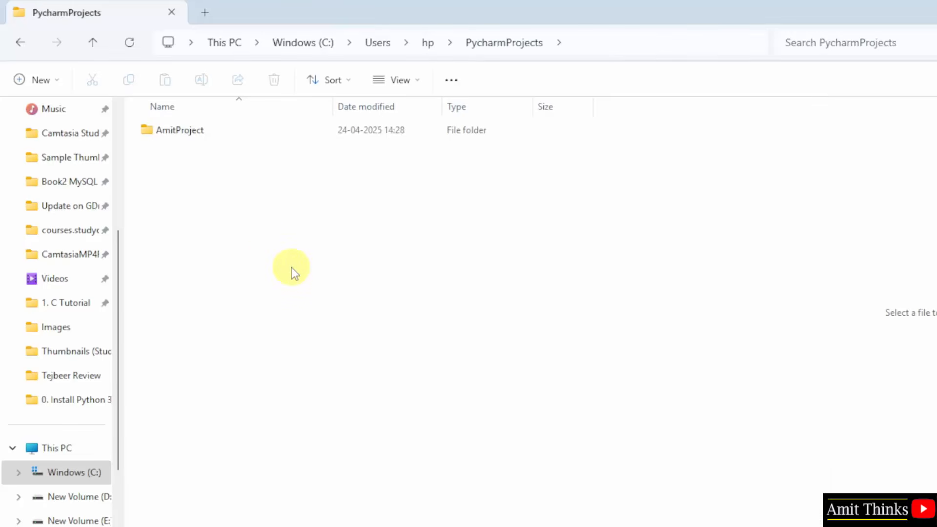
left_click(208, 142)
double_click(209, 142)
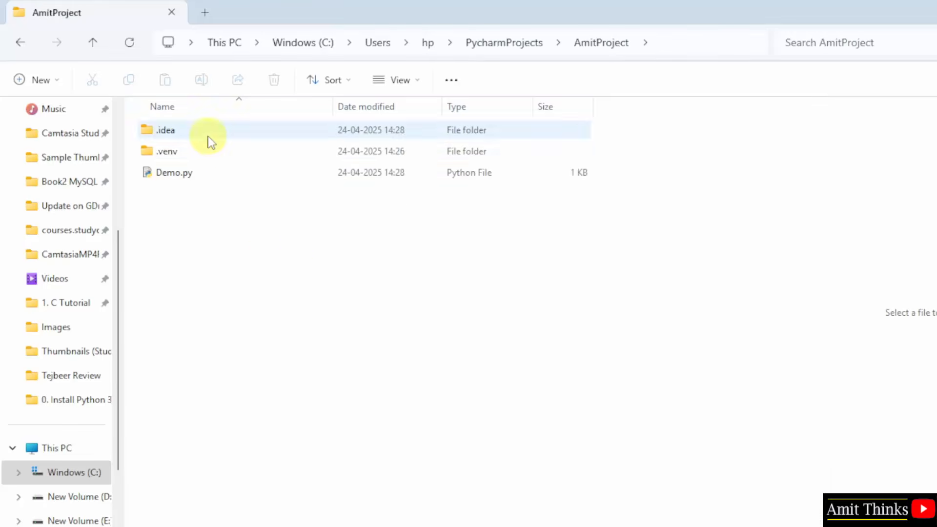
left_click(226, 178)
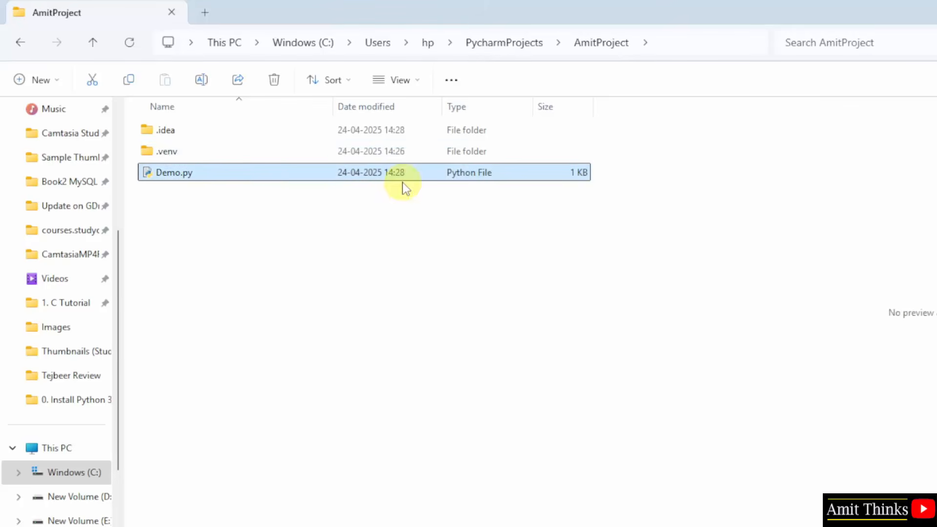